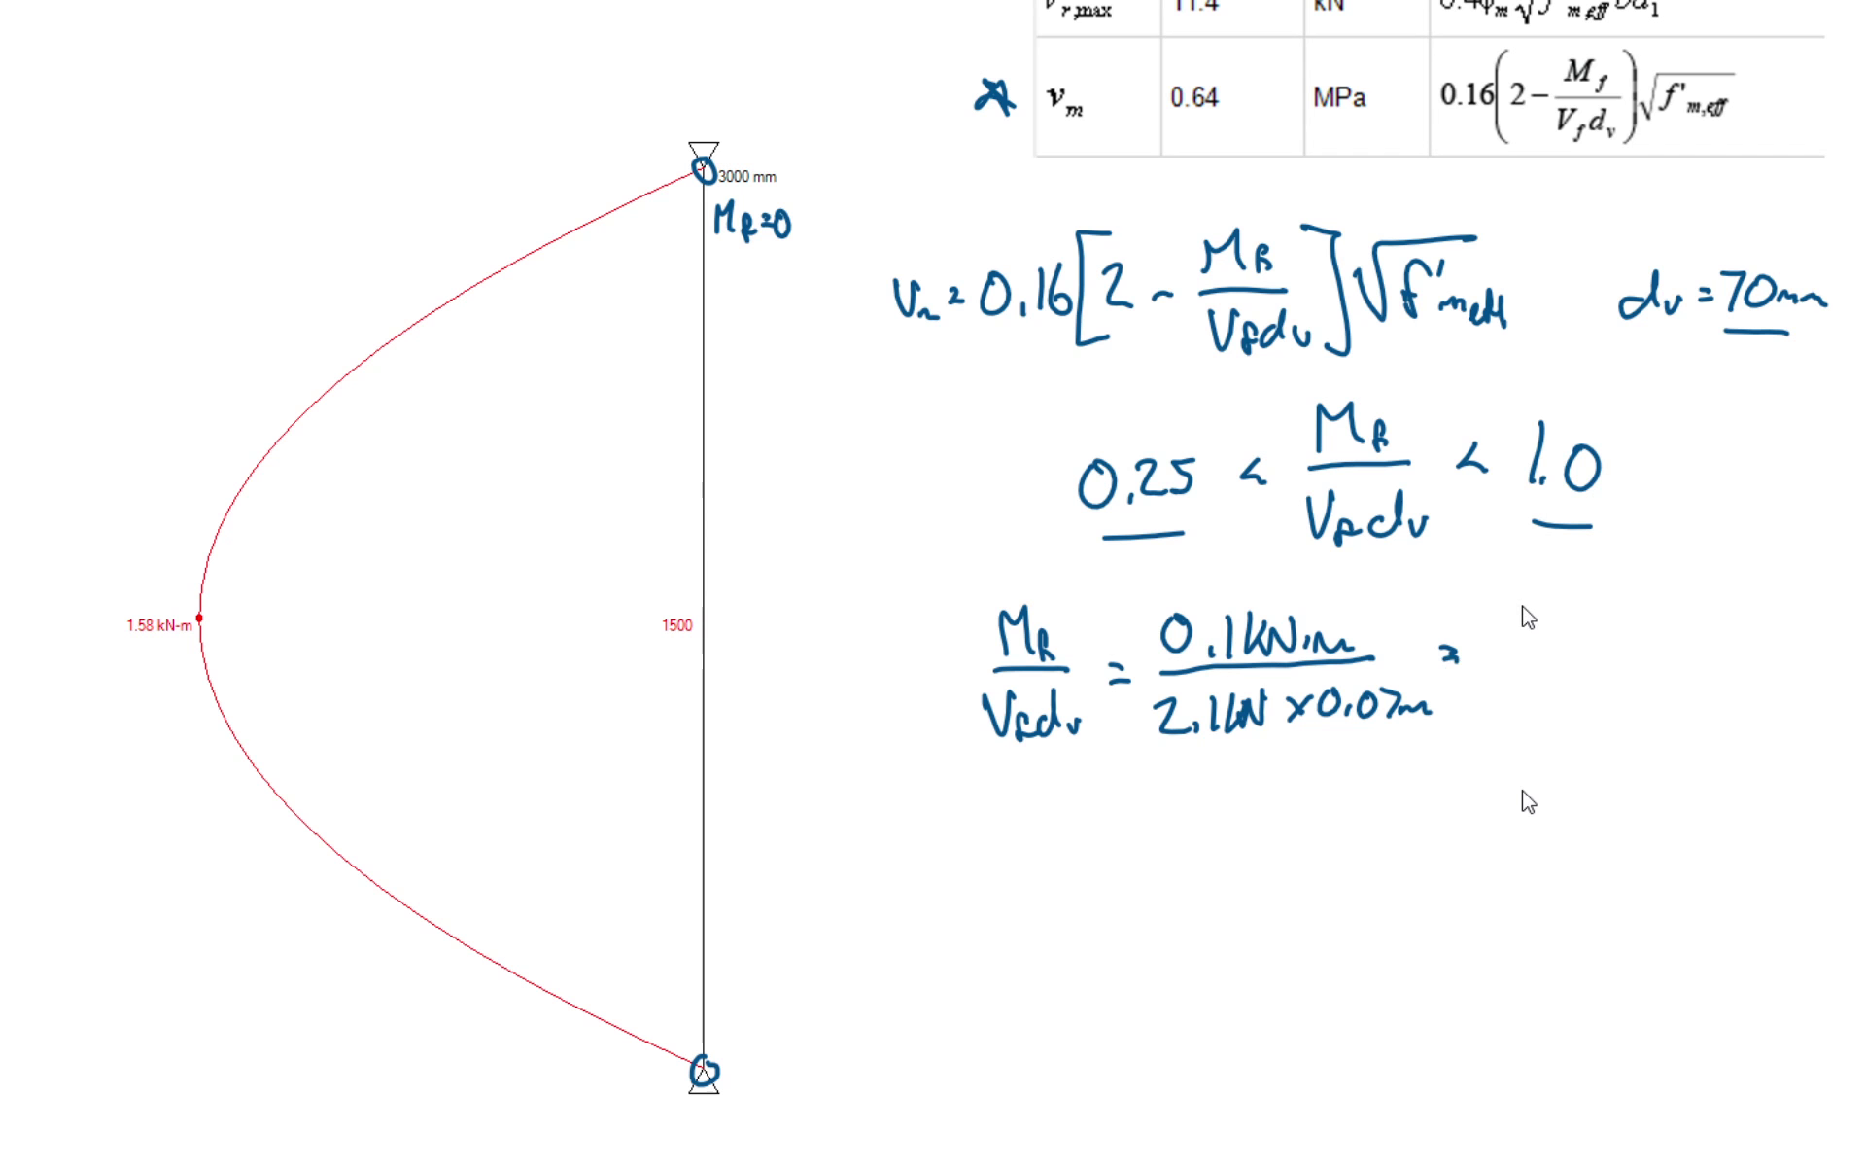
- Handwrite 0.68 as the Mf/(Vf dv) ratio and substitute it into vm = 0.16[2 − 0.68]√9.13 below
{"action": "left_click_drag", "start_coordinate": [1515, 633], "coordinate": [1518, 637]}
{"action": "left_click_drag", "start_coordinate": [1546, 678], "coordinate": [1618, 636]}
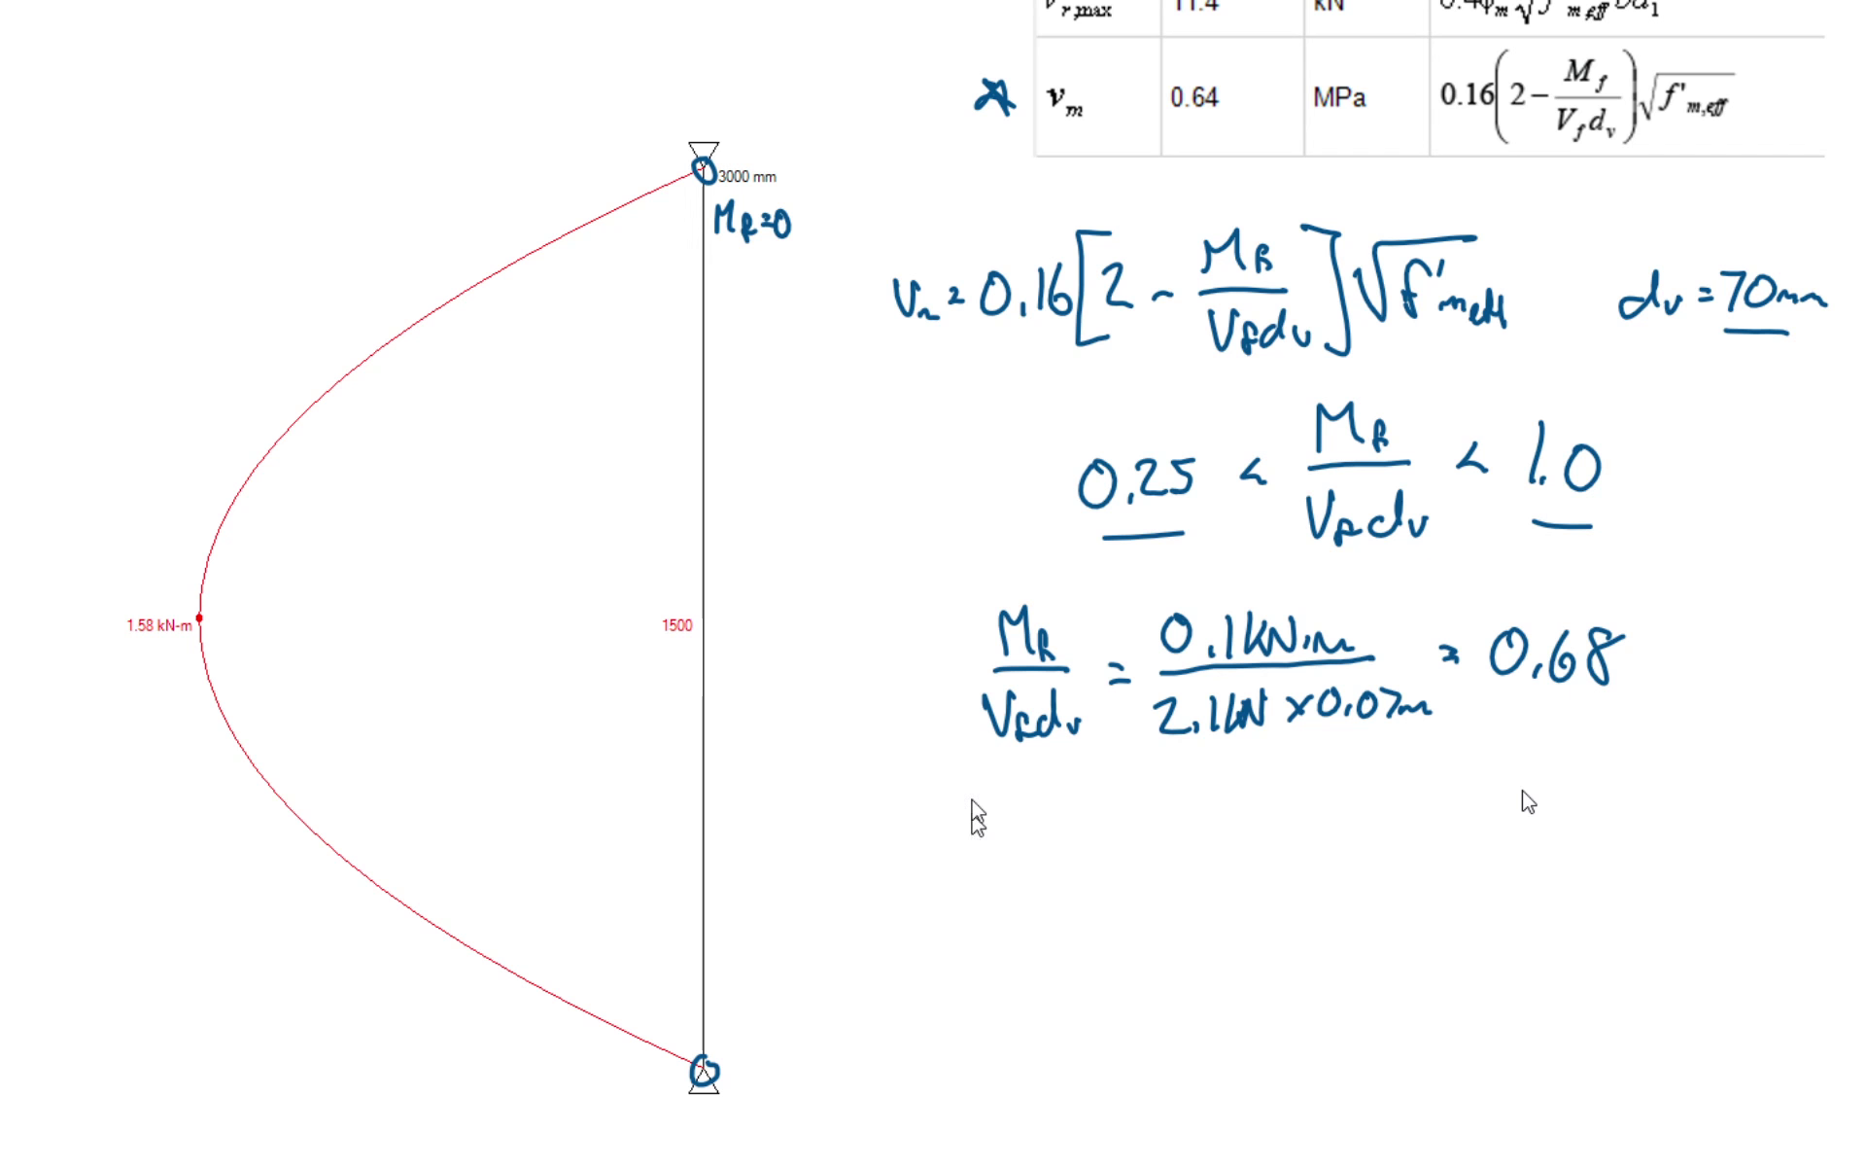
{"action": "mouse_move", "coordinate": [919, 849]}
{"action": "left_mouse_down"}
{"action": "mouse_move", "coordinate": [931, 887]}
{"action": "mouse_move", "coordinate": [949, 846]}
{"action": "mouse_move", "coordinate": [978, 890]}
{"action": "mouse_move", "coordinate": [1020, 857]}
{"action": "left_mouse_up"}
{"action": "mouse_move", "coordinate": [994, 880]}
{"action": "left_mouse_down"}
{"action": "mouse_move", "coordinate": [1054, 848]}
{"action": "mouse_move", "coordinate": [1081, 888]}
{"action": "left_mouse_up"}
{"action": "mouse_move", "coordinate": [1095, 847]}
{"action": "left_mouse_down"}
{"action": "mouse_move", "coordinate": [1100, 885]}
{"action": "mouse_move", "coordinate": [1150, 841]}
{"action": "mouse_move", "coordinate": [1178, 906]}
{"action": "mouse_move", "coordinate": [1209, 856]}
{"action": "mouse_move", "coordinate": [1216, 880]}
{"action": "left_mouse_up"}
{"action": "left_click_drag", "start_coordinate": [1233, 863], "coordinate": [1281, 834]}
{"action": "left_click_drag", "start_coordinate": [1322, 870], "coordinate": [1324, 873]}
{"action": "left_click_drag", "start_coordinate": [1351, 836], "coordinate": [1347, 877]}
{"action": "mouse_move", "coordinate": [1388, 836]}
{"action": "left_mouse_down"}
{"action": "mouse_move", "coordinate": [1363, 886]}
{"action": "mouse_move", "coordinate": [1381, 852]}
{"action": "mouse_move", "coordinate": [1393, 901]}
{"action": "mouse_move", "coordinate": [1468, 904]}
{"action": "mouse_move", "coordinate": [1544, 797]}
{"action": "mouse_move", "coordinate": [1488, 838]}
{"action": "mouse_move", "coordinate": [1514, 877]}
{"action": "left_mouse_up"}
{"action": "mouse_move", "coordinate": [1534, 834]}
{"action": "left_mouse_down"}
{"action": "mouse_move", "coordinate": [1533, 884]}
{"action": "mouse_move", "coordinate": [1581, 788]}
{"action": "left_mouse_up"}
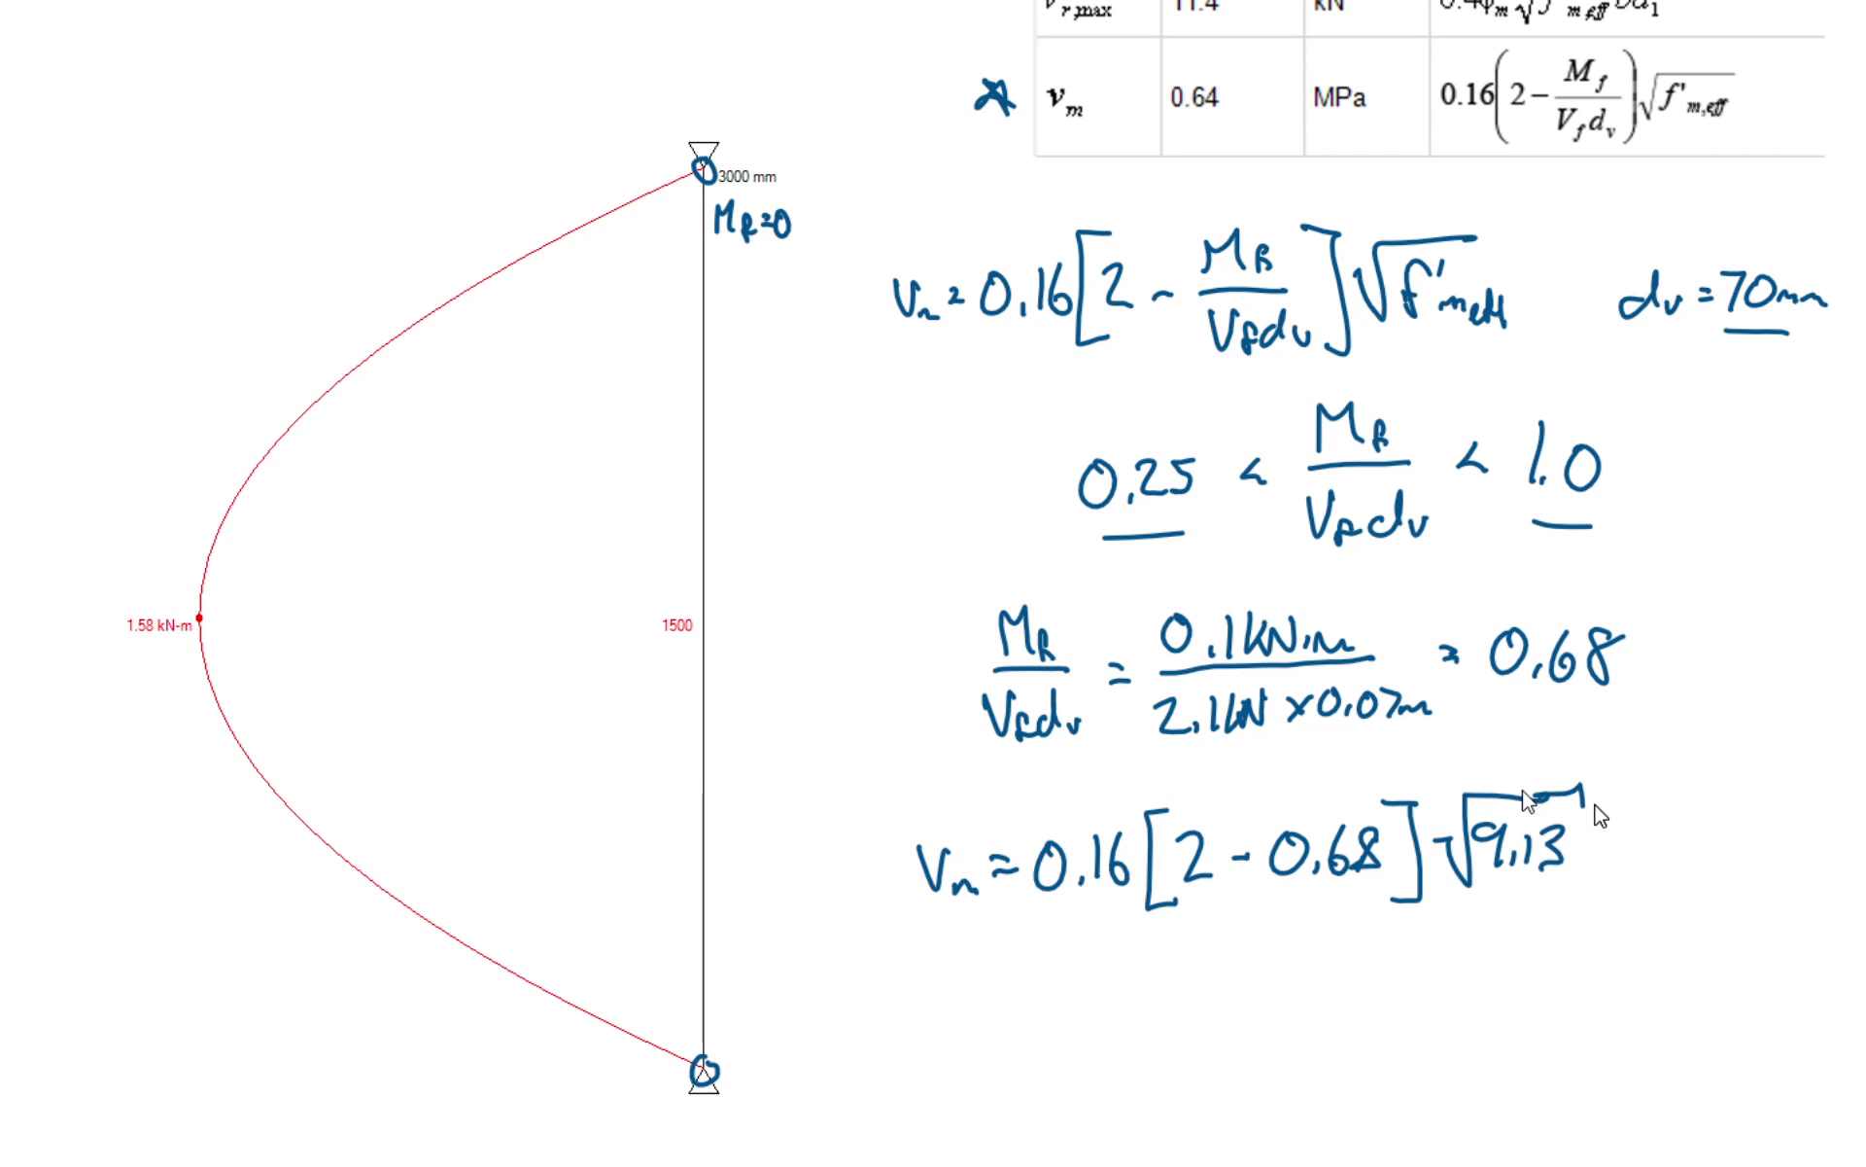
- Write the result 0.64 MPa under the vm equation, underline it, and underline the matching vm value in the pasted table
{"action": "scroll", "coordinate": [1406, 882], "scroll_direction": "up", "scroll_amount": 5}
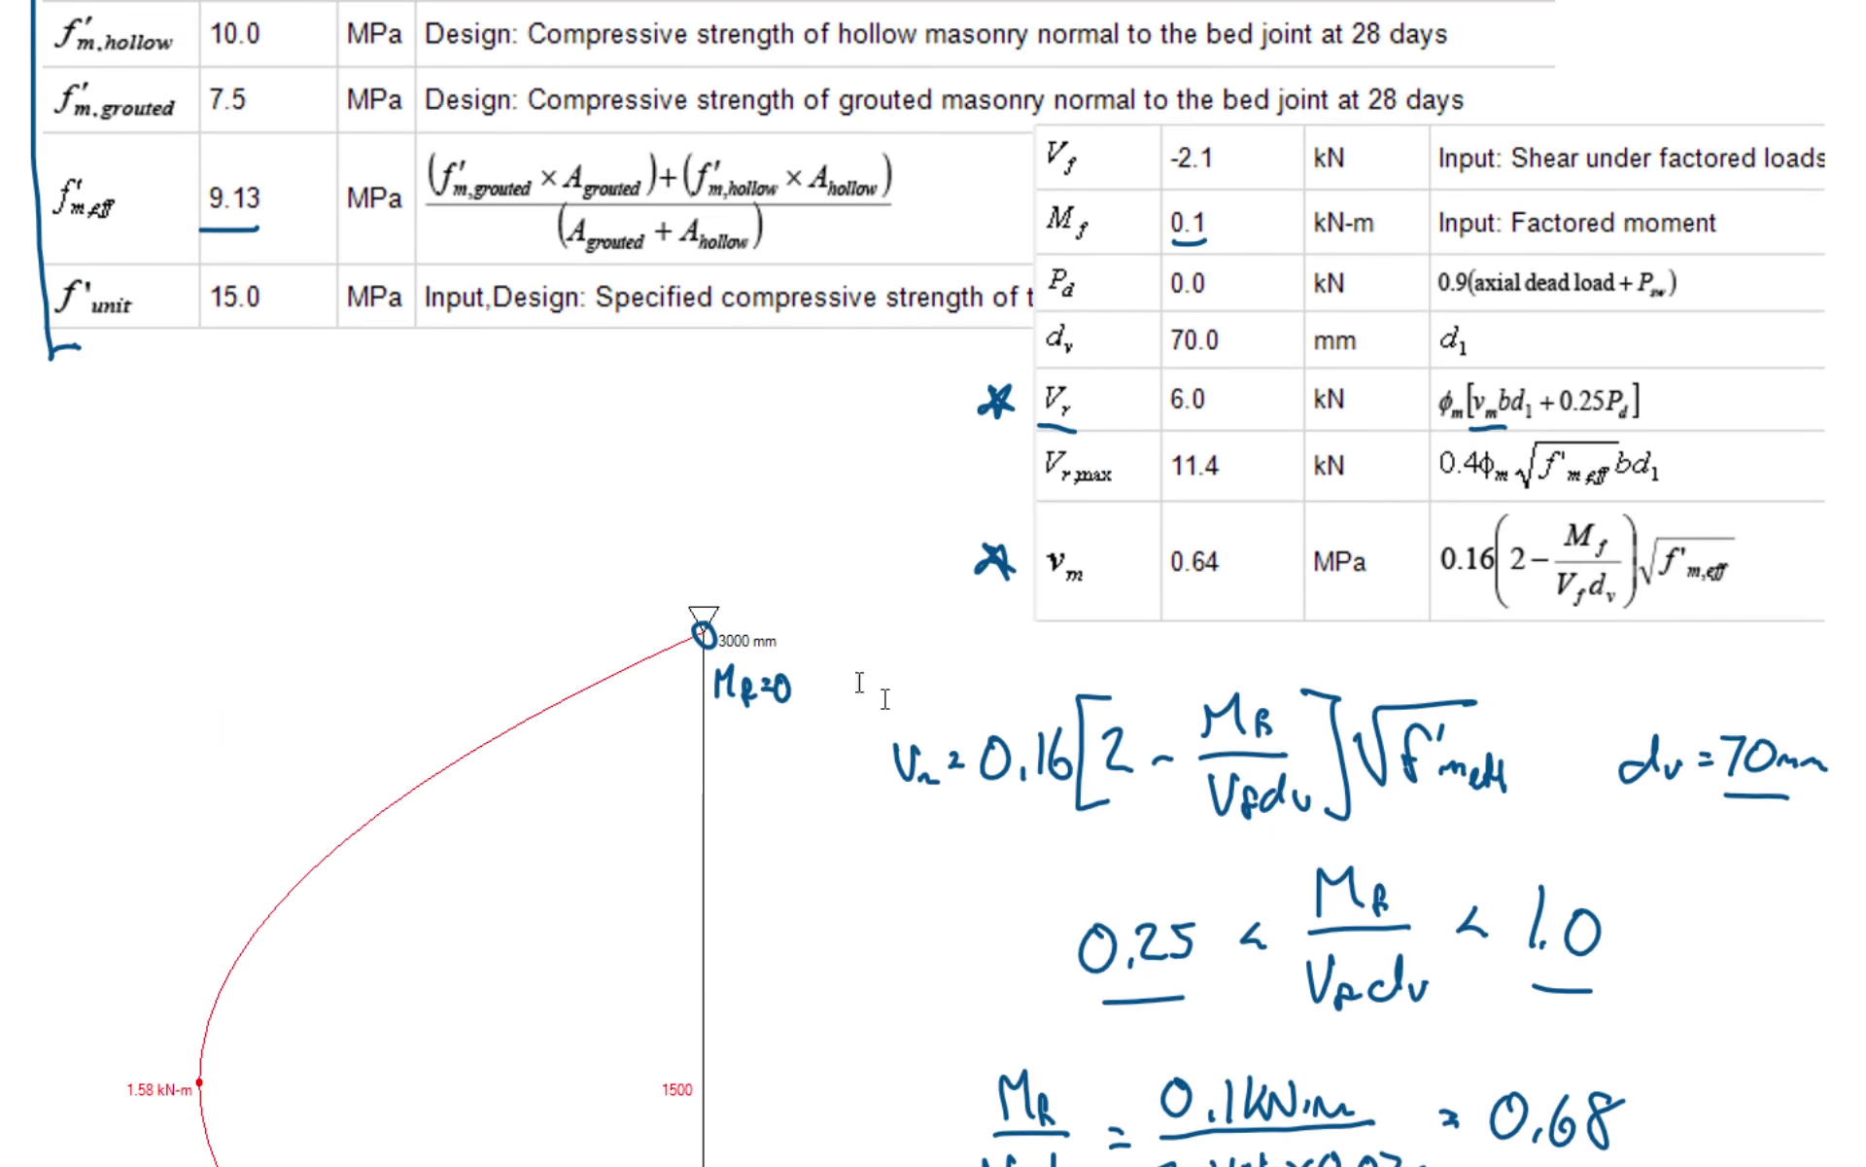
{"action": "scroll", "coordinate": [911, 542], "scroll_direction": "down", "scroll_amount": 5}
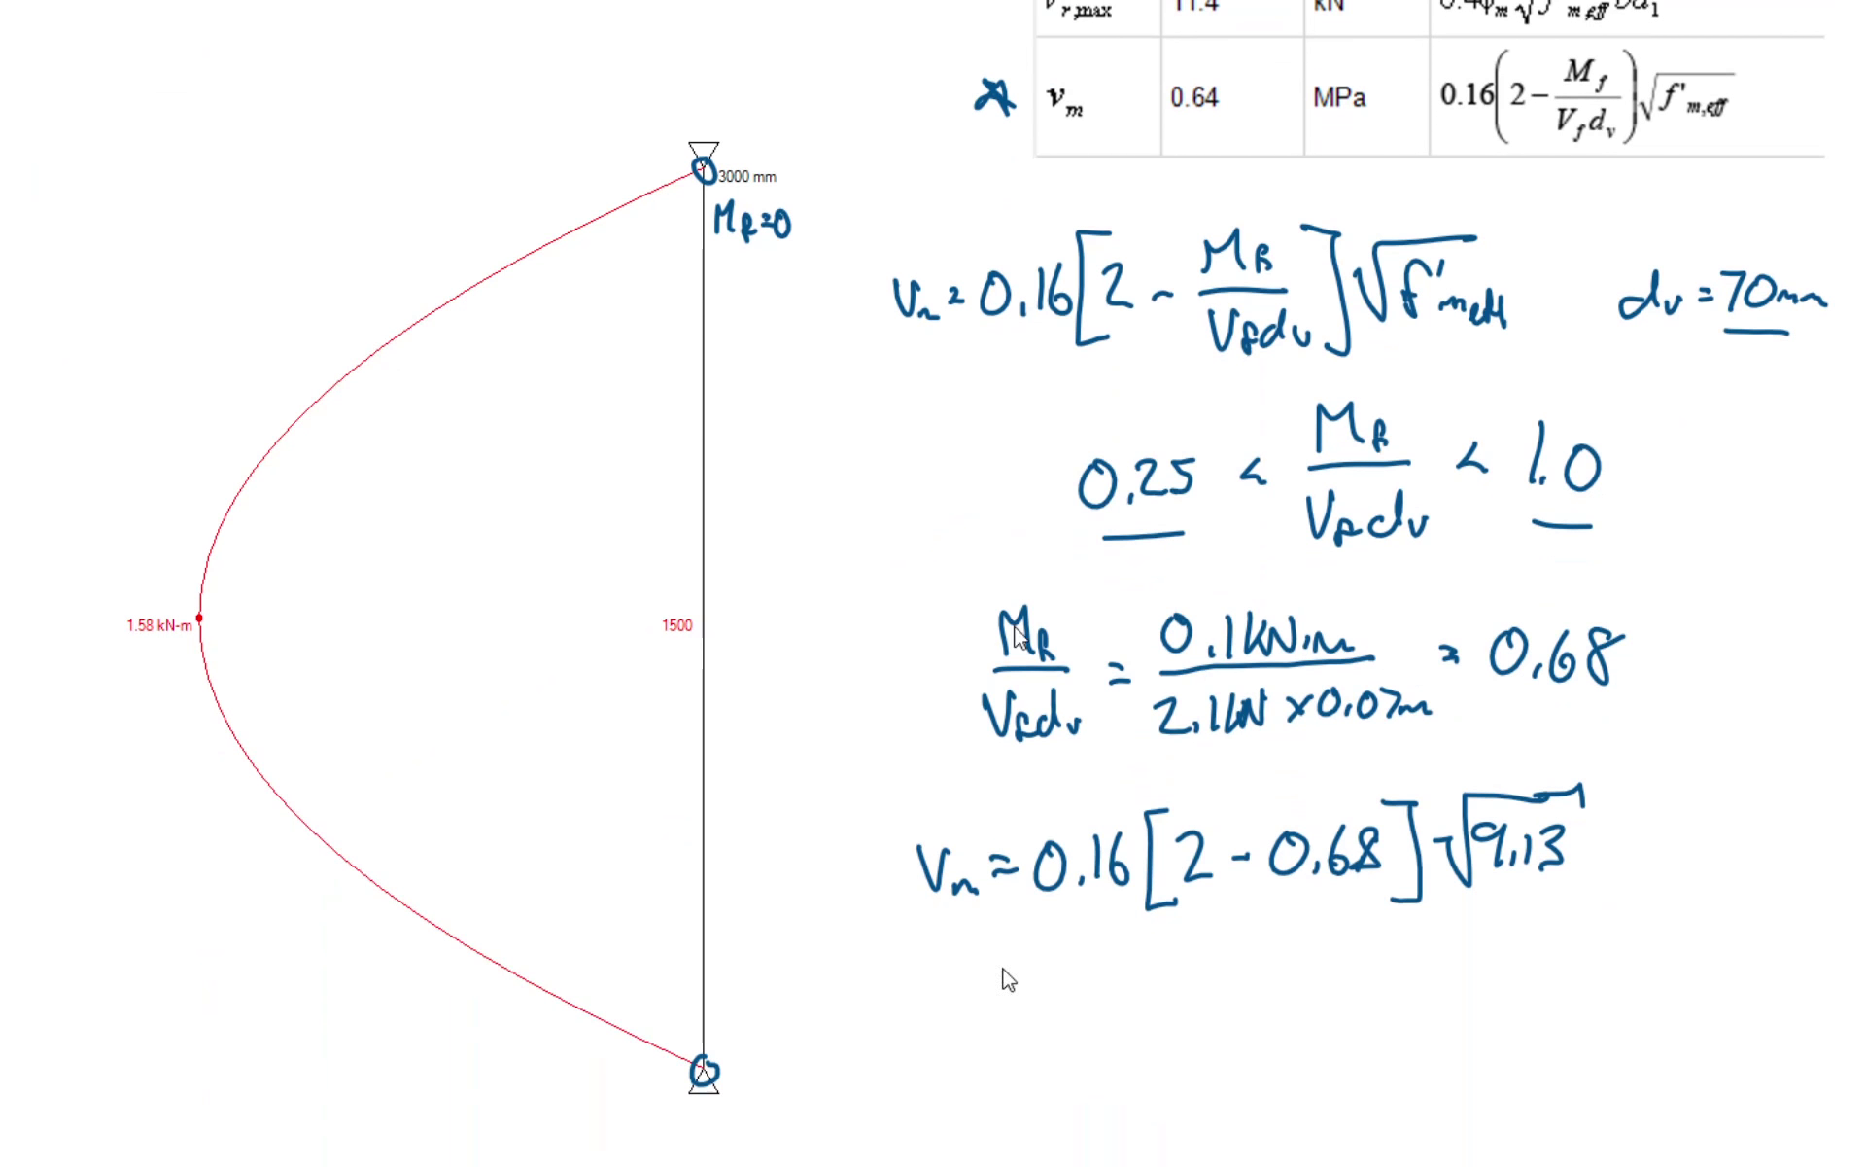
{"action": "left_click_drag", "start_coordinate": [997, 960], "coordinate": [1028, 973]}
{"action": "mouse_move", "coordinate": [1077, 947]}
{"action": "left_mouse_down"}
{"action": "mouse_move", "coordinate": [1059, 966]}
{"action": "mouse_move", "coordinate": [1079, 951]}
{"action": "left_mouse_up"}
{"action": "mouse_move", "coordinate": [1108, 975]}
{"action": "left_mouse_down"}
{"action": "mouse_move", "coordinate": [1106, 992]}
{"action": "mouse_move", "coordinate": [1178, 957]}
{"action": "mouse_move", "coordinate": [1176, 986]}
{"action": "mouse_move", "coordinate": [1236, 987]}
{"action": "mouse_move", "coordinate": [1249, 943]}
{"action": "mouse_move", "coordinate": [1273, 979]}
{"action": "left_mouse_up"}
{"action": "left_click_drag", "start_coordinate": [1070, 1016], "coordinate": [1242, 998]}
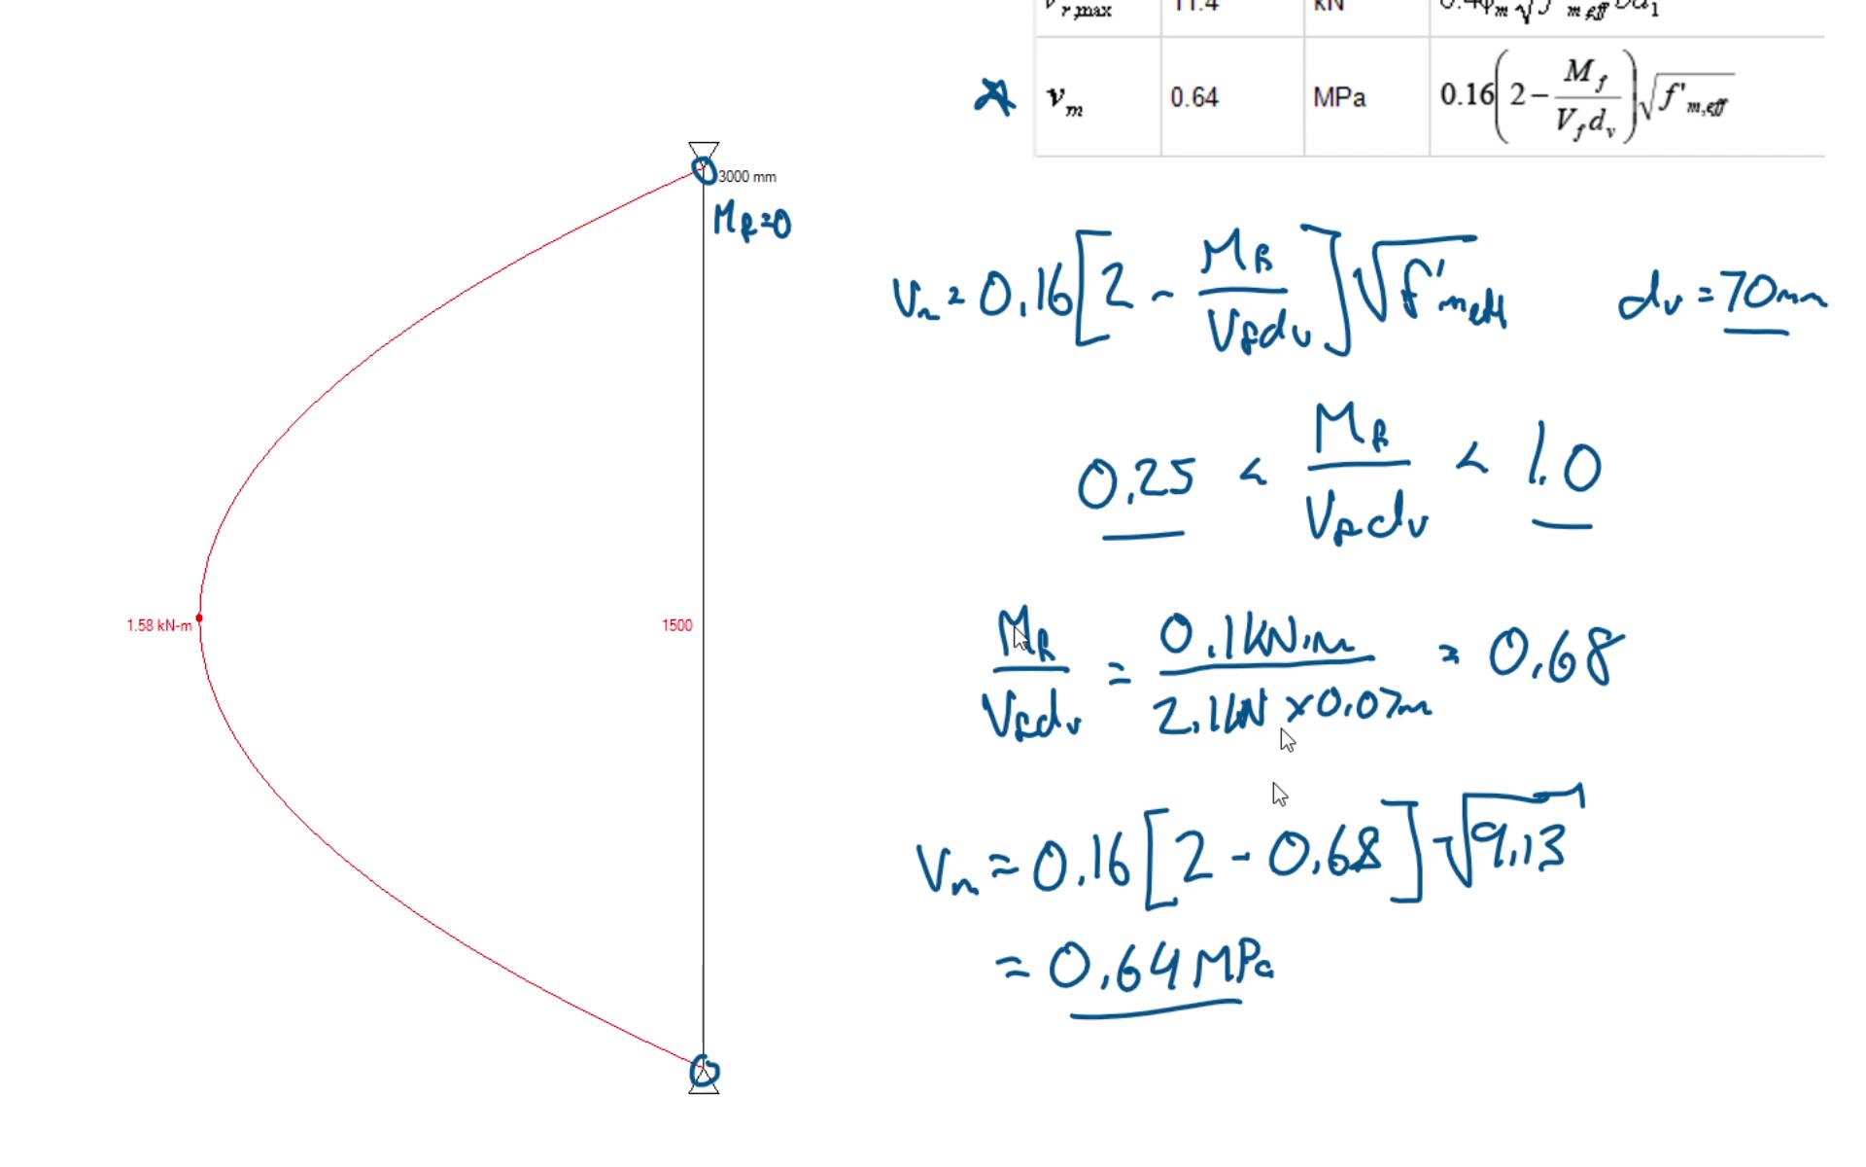
{"action": "left_click_drag", "start_coordinate": [1176, 119], "coordinate": [1219, 117]}
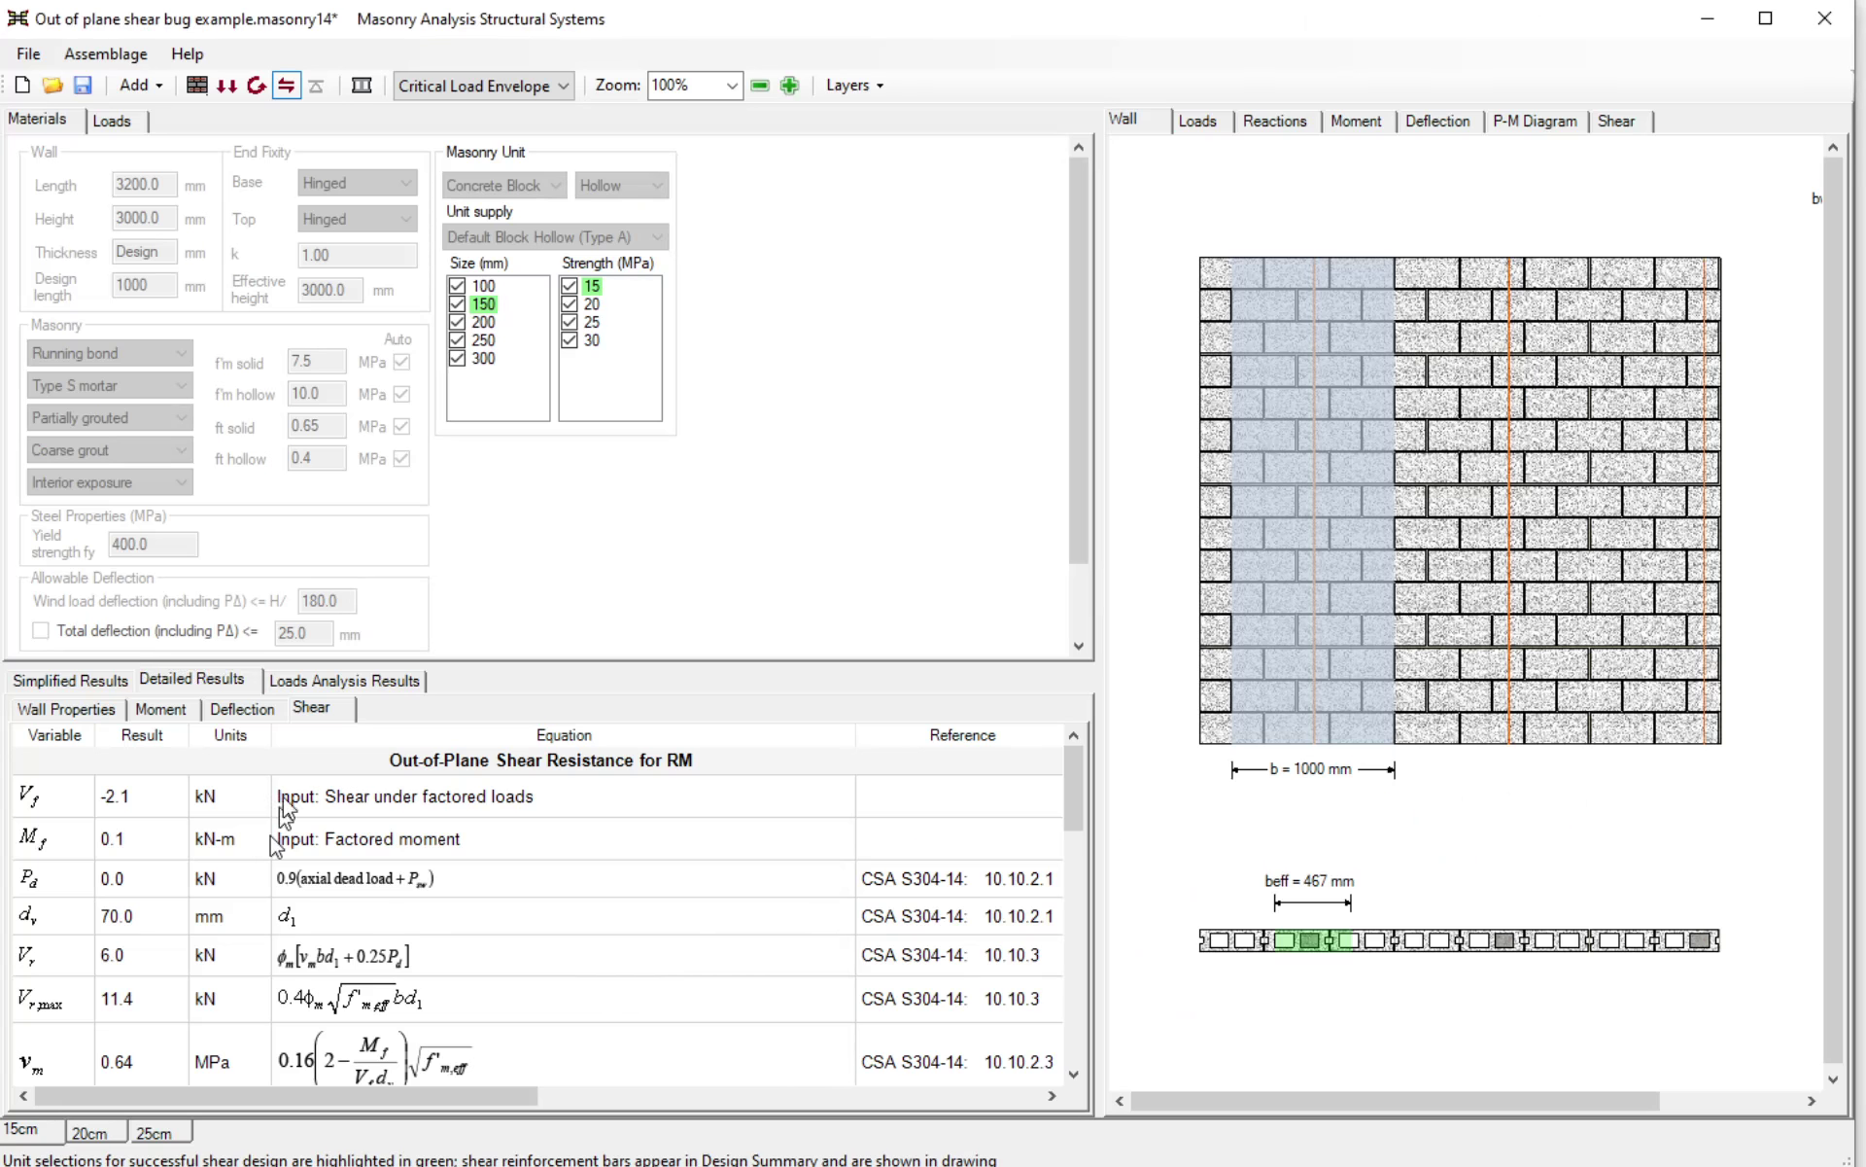
- Switch to Masonry Analysis Structural Systems and examine the load analysis moment and shear at wall locations 0, 200 and 300 mm
{"action": "left_click", "coordinate": [338, 679]}
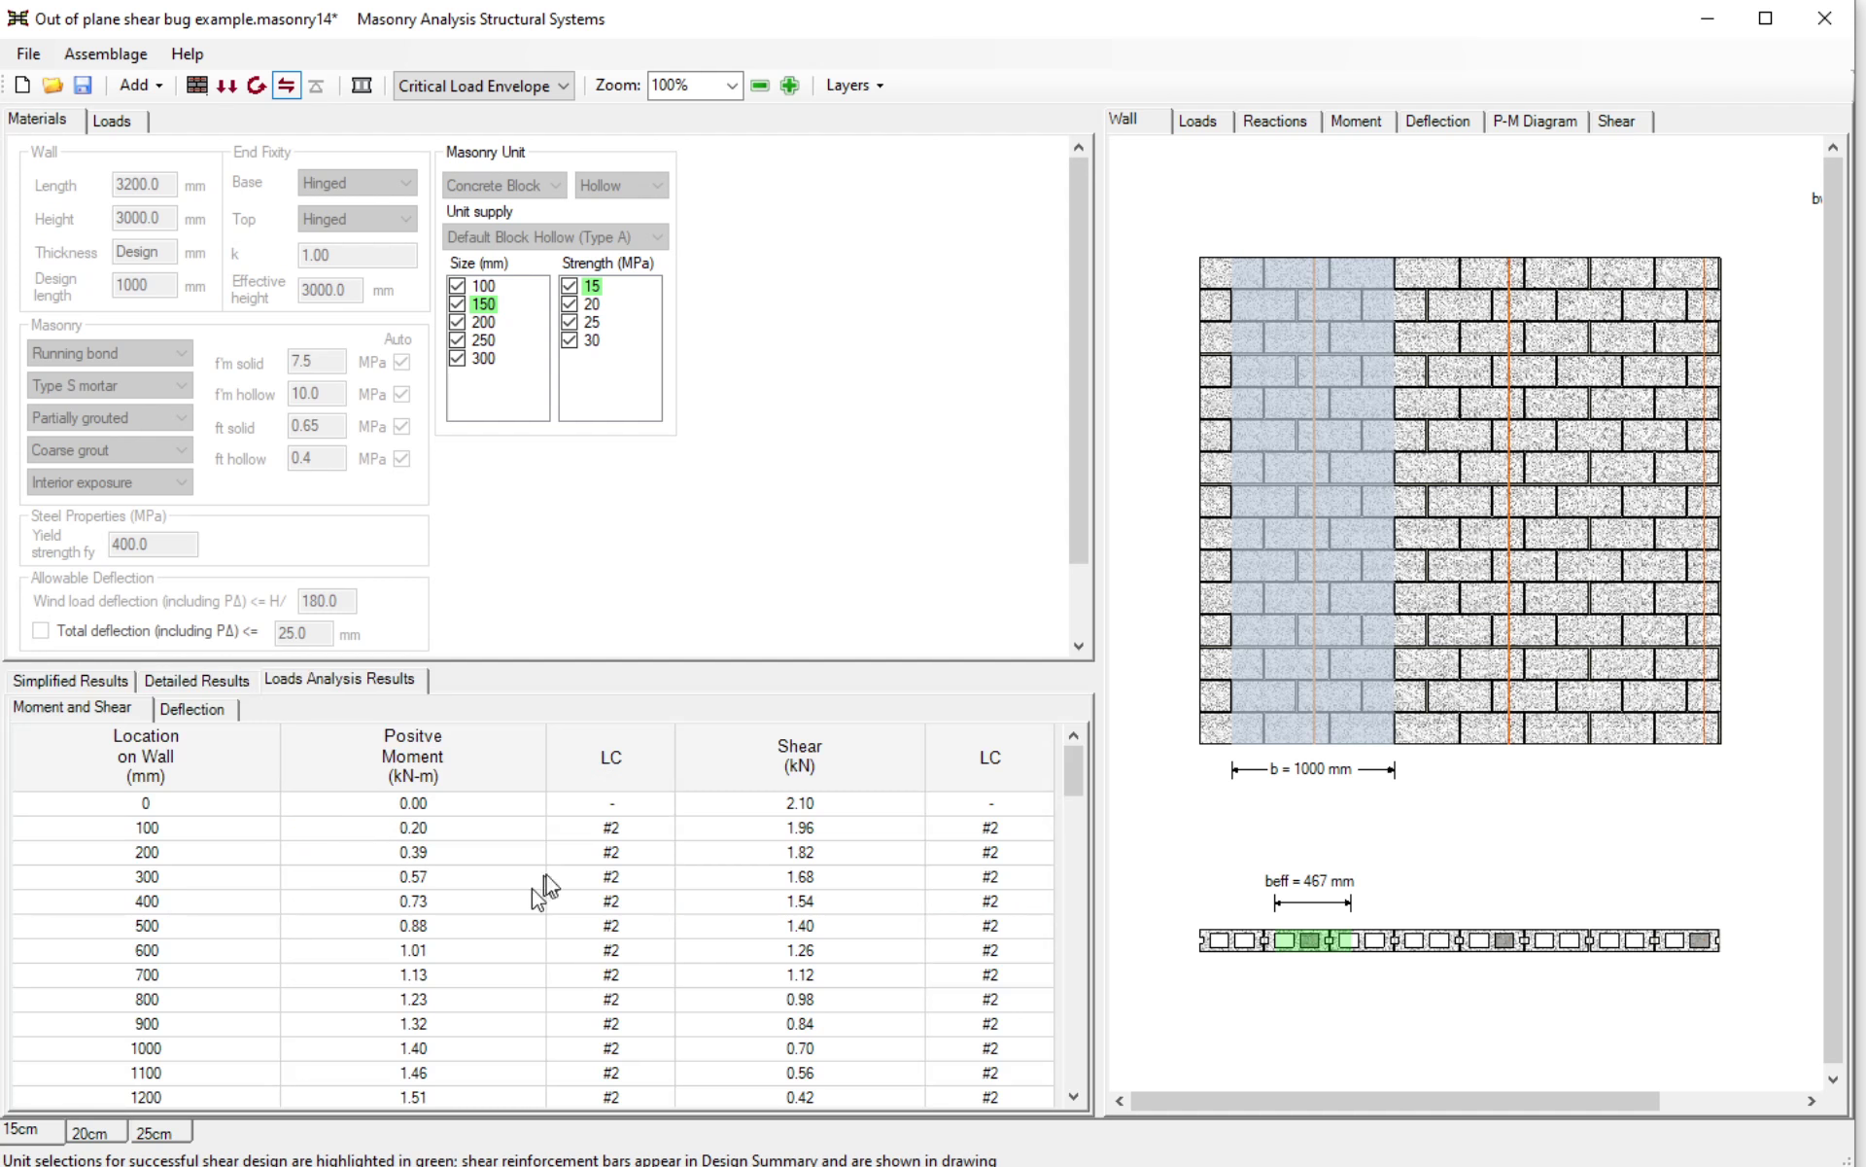
{"action": "left_click", "coordinate": [790, 809]}
{"action": "left_click", "coordinate": [457, 804]}
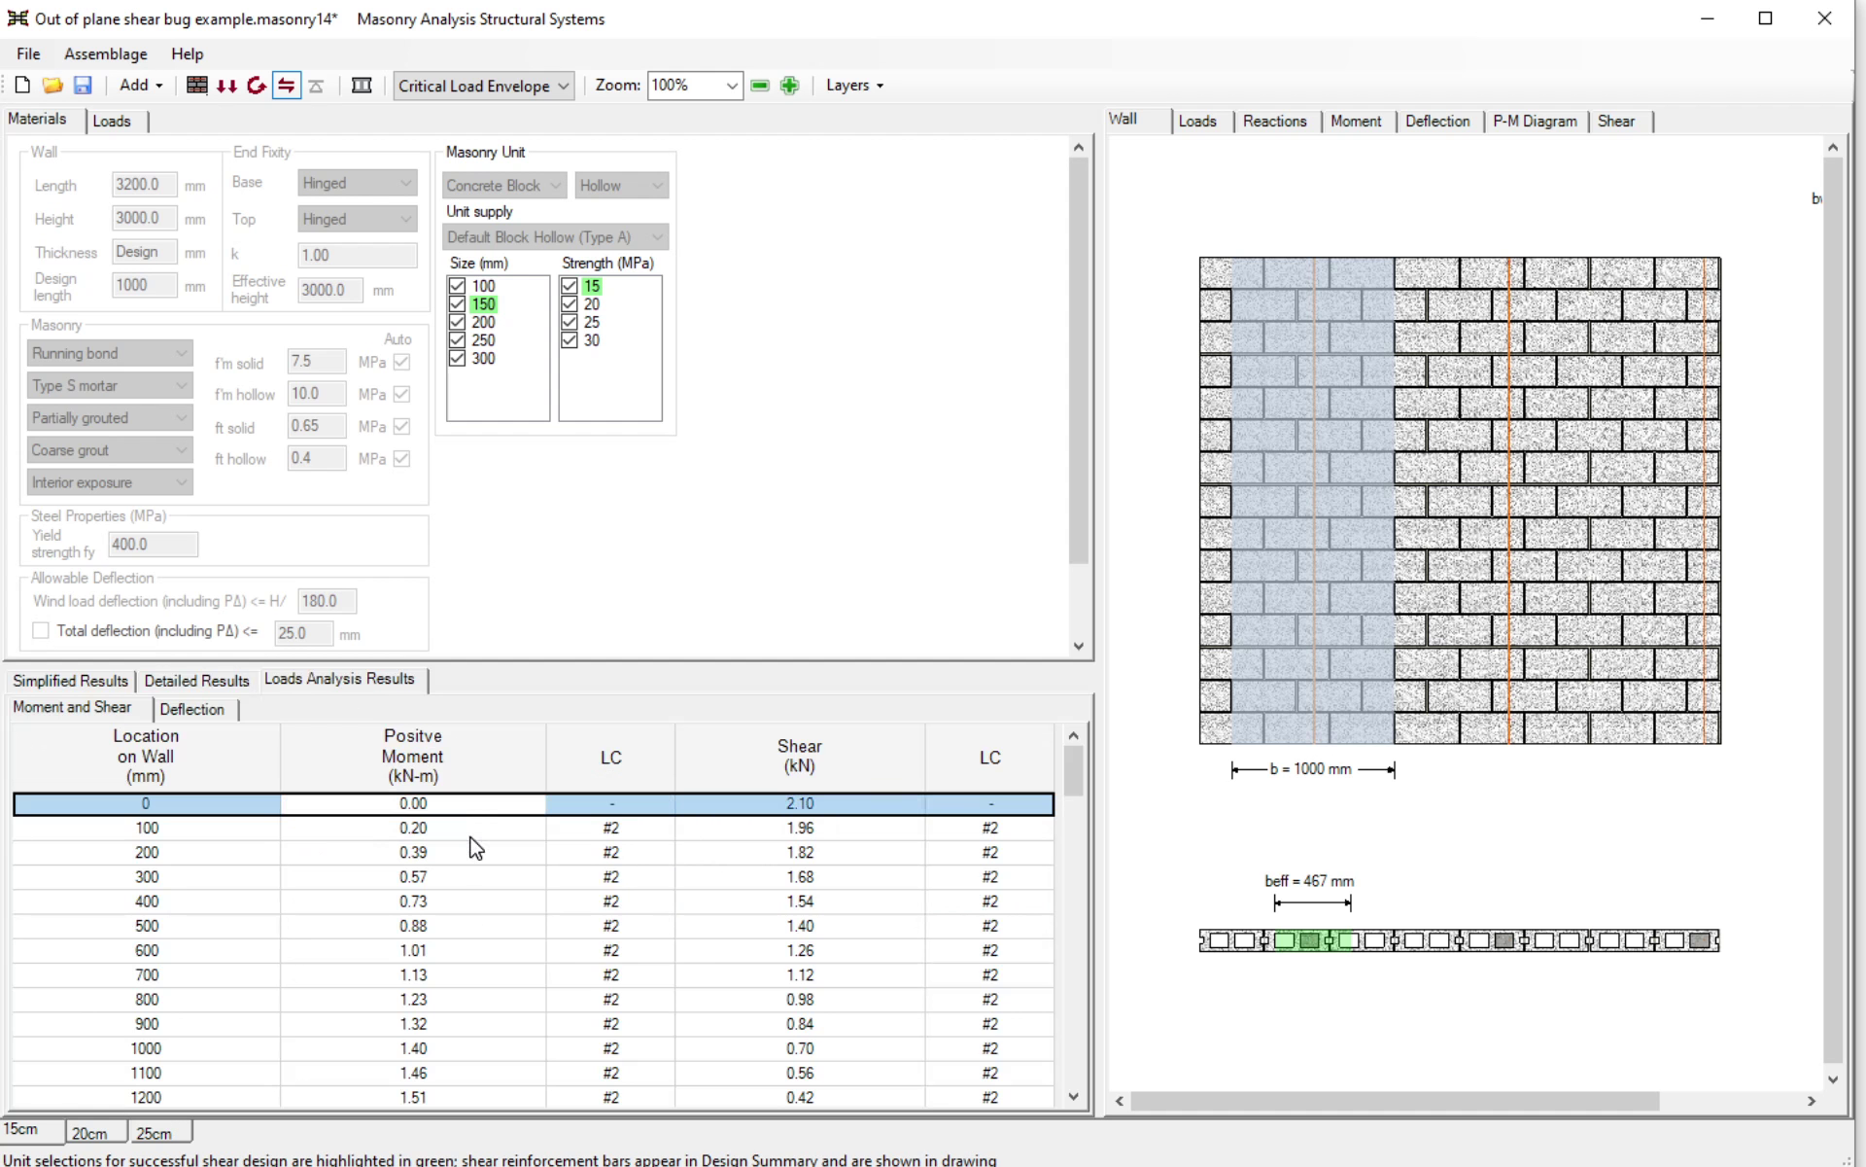
{"action": "left_click", "coordinate": [520, 856]}
{"action": "left_click", "coordinate": [528, 878]}
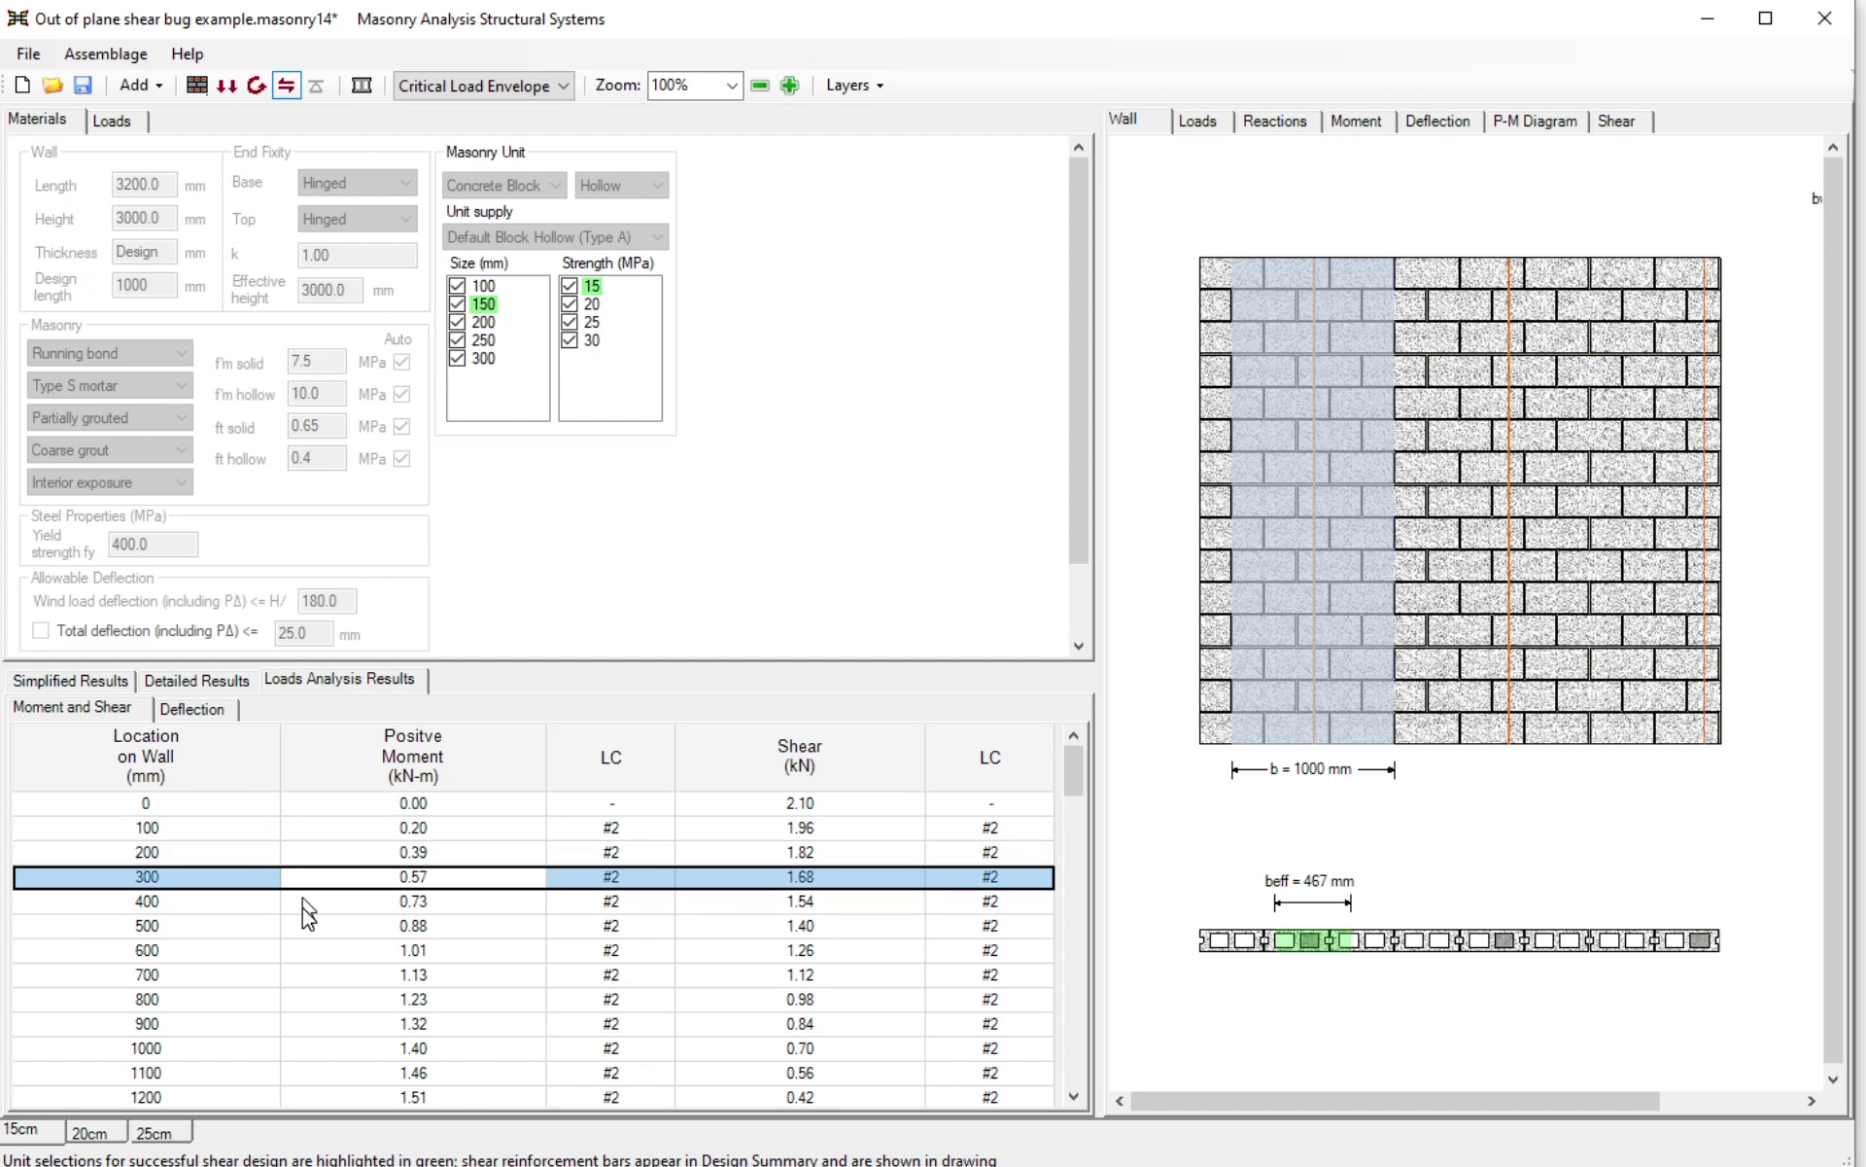
{"action": "left_click", "coordinate": [447, 861]}
{"action": "left_click", "coordinate": [463, 874]}
{"action": "left_click", "coordinate": [516, 854]}
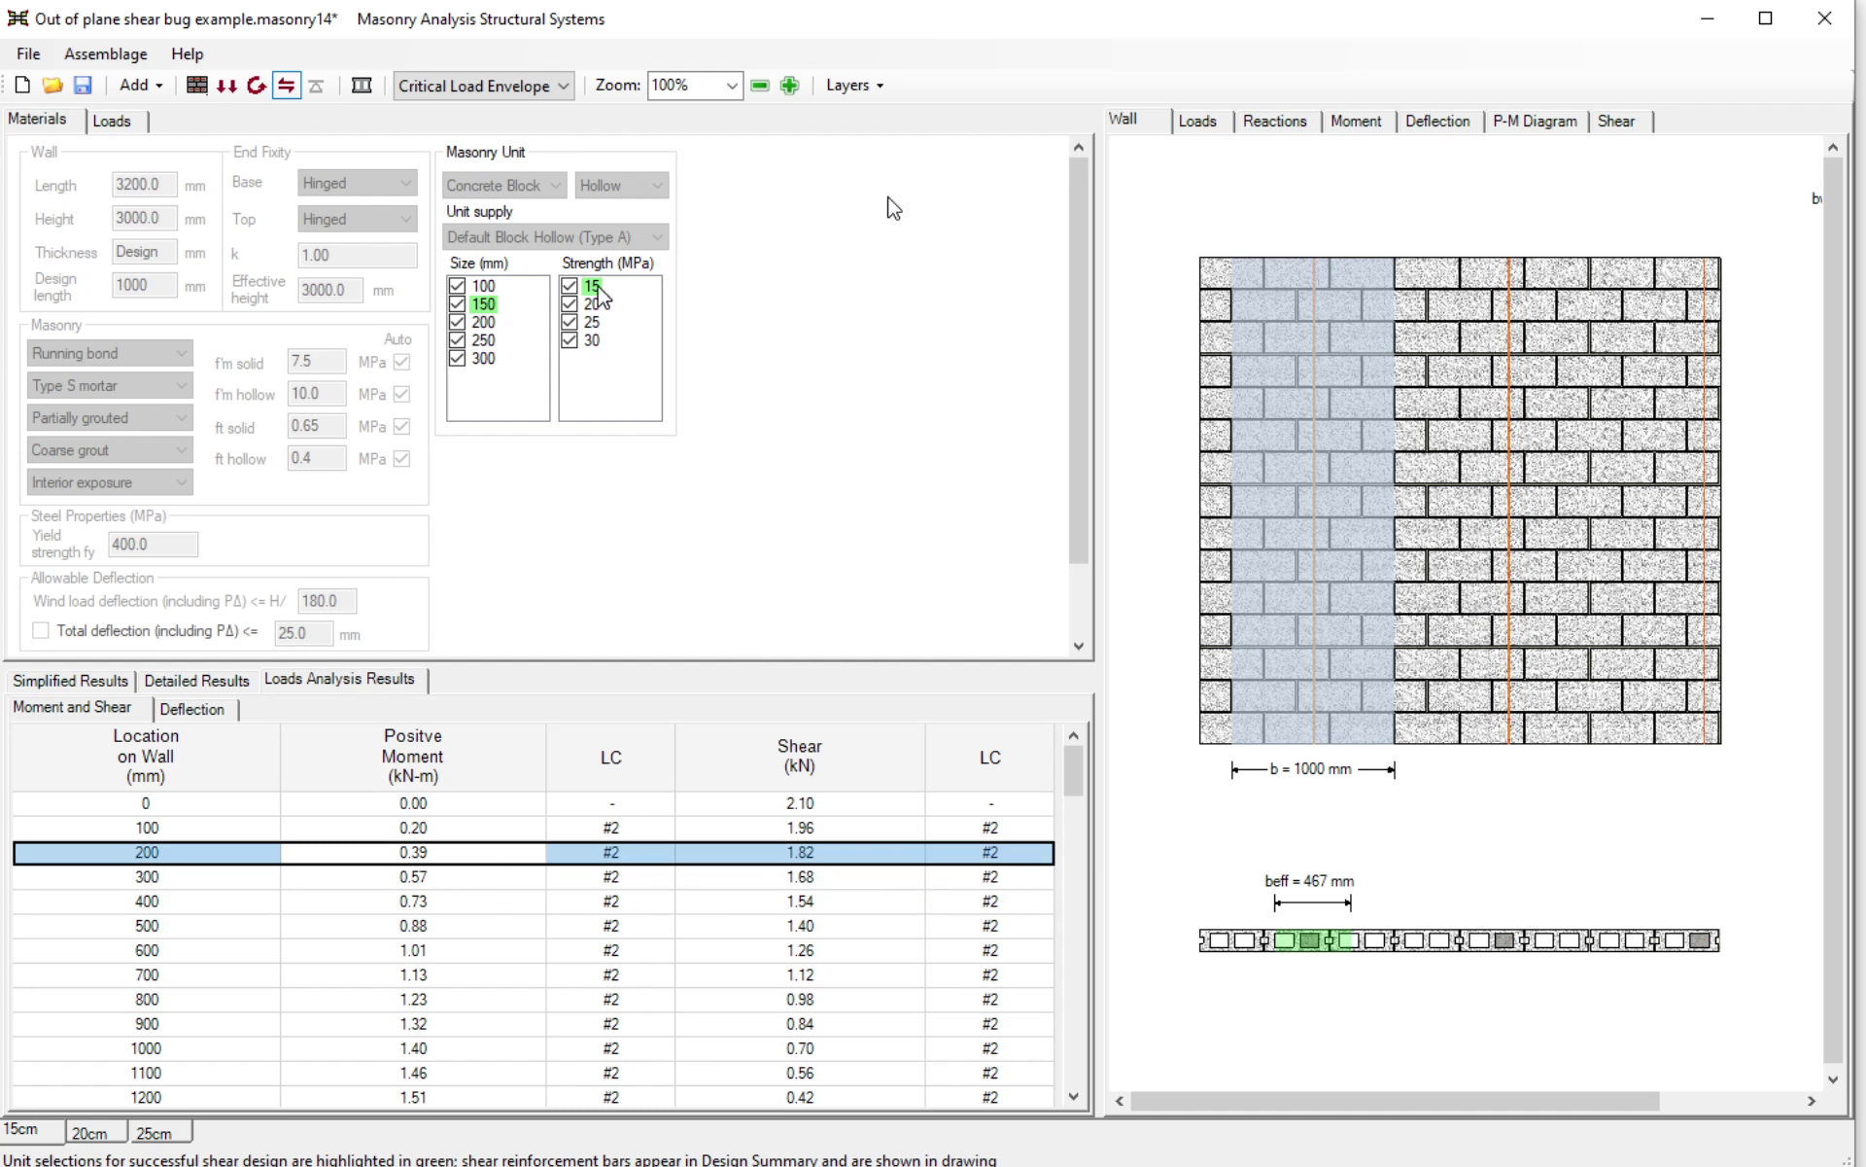
- Examine courses 13 and 14 of the Reinforced Sliding Shear table in the simplified shear results
{"action": "left_click", "coordinate": [95, 682]}
{"action": "left_click", "coordinate": [190, 680]}
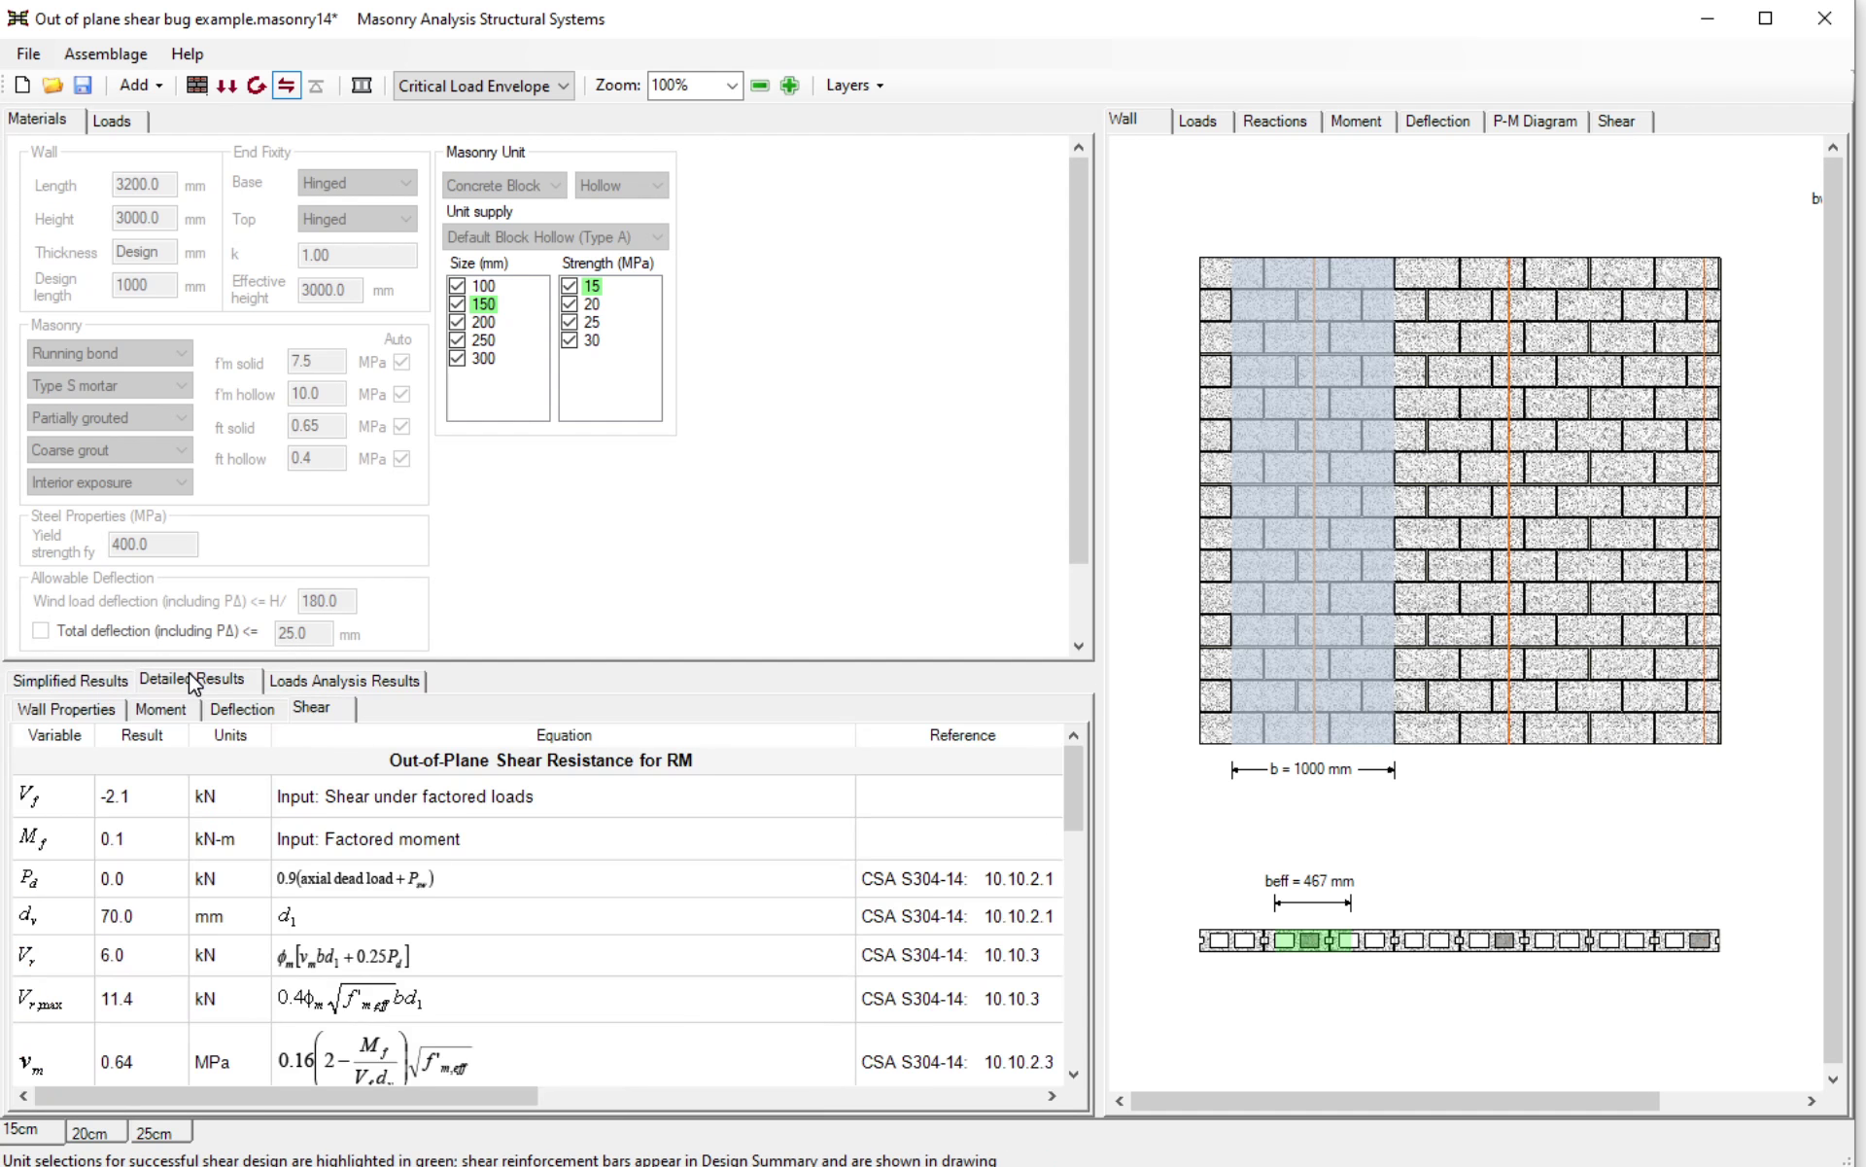
{"action": "scroll", "coordinate": [516, 864], "scroll_direction": "down", "scroll_amount": 10}
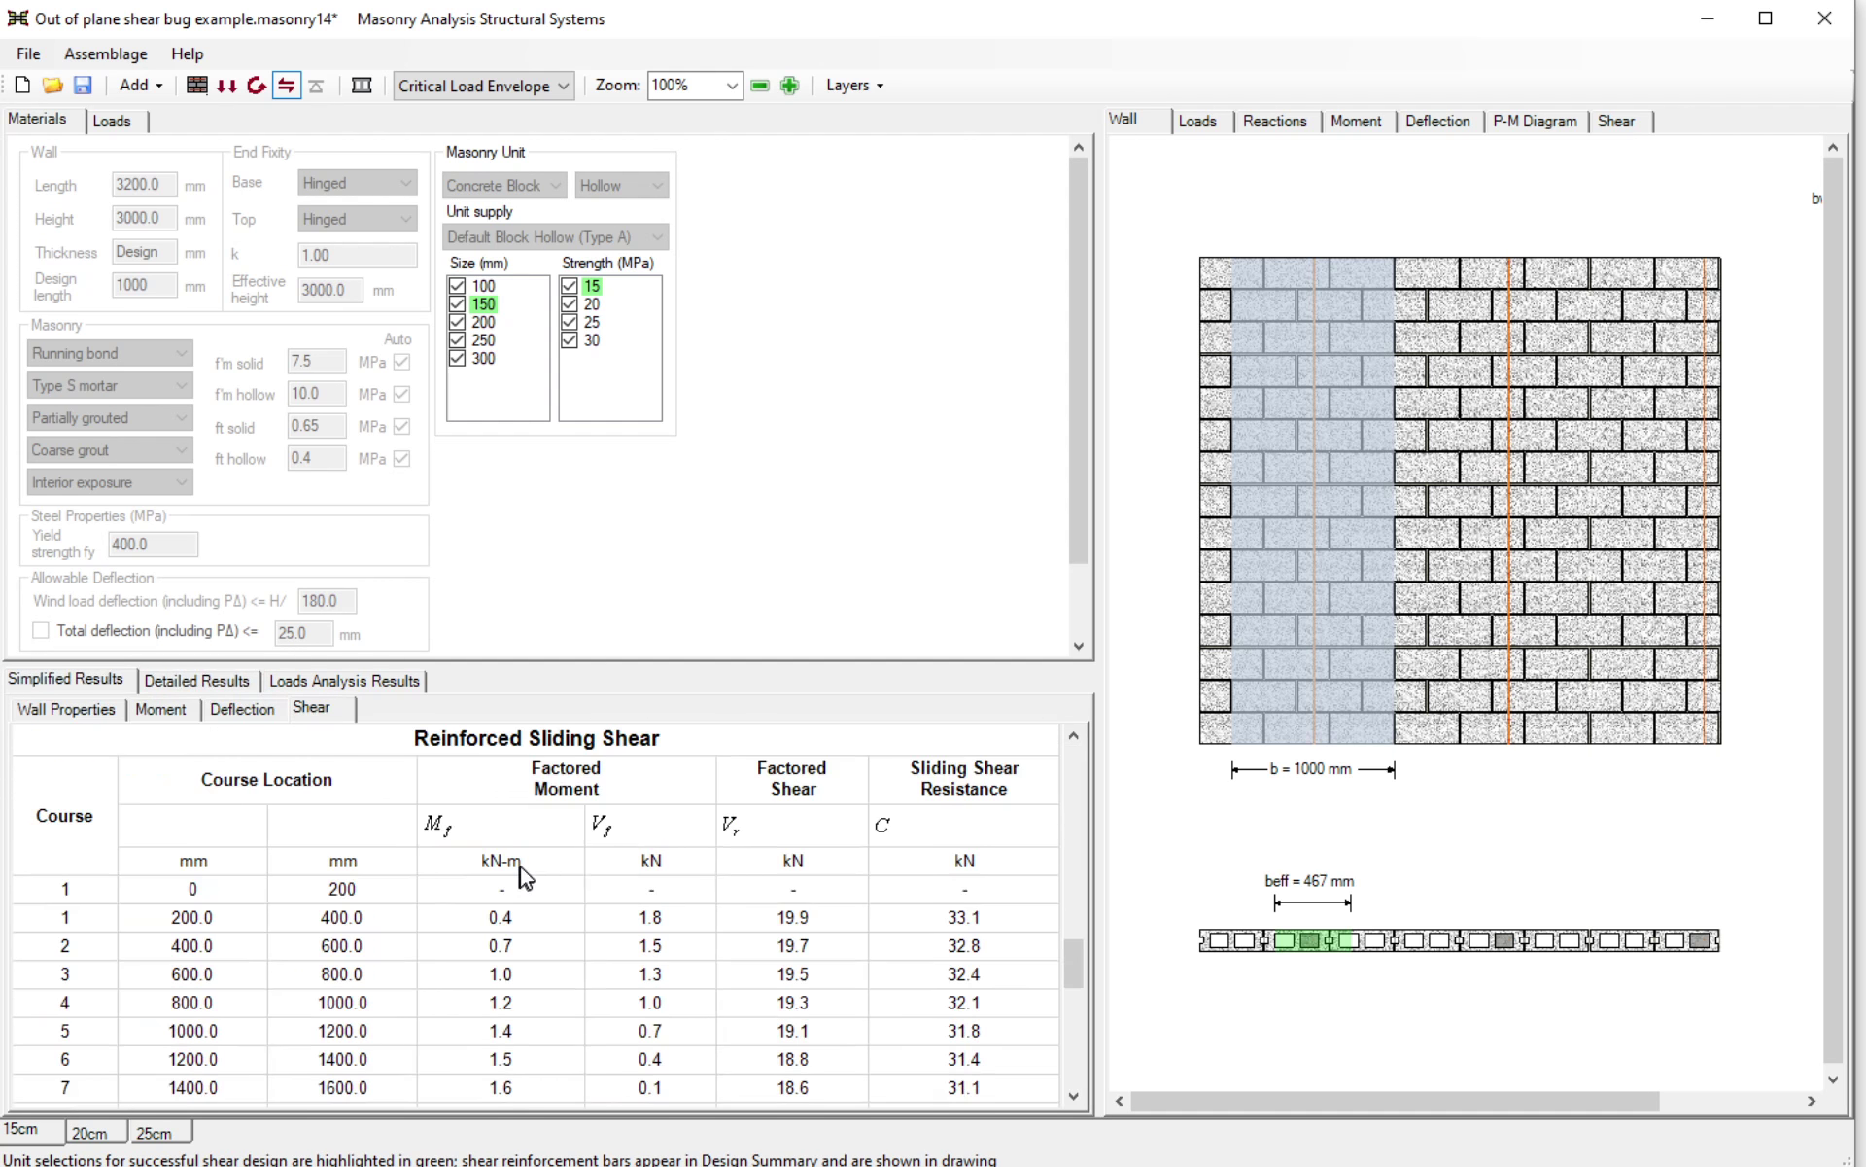
{"action": "scroll", "coordinate": [554, 936], "scroll_direction": "down", "scroll_amount": 5}
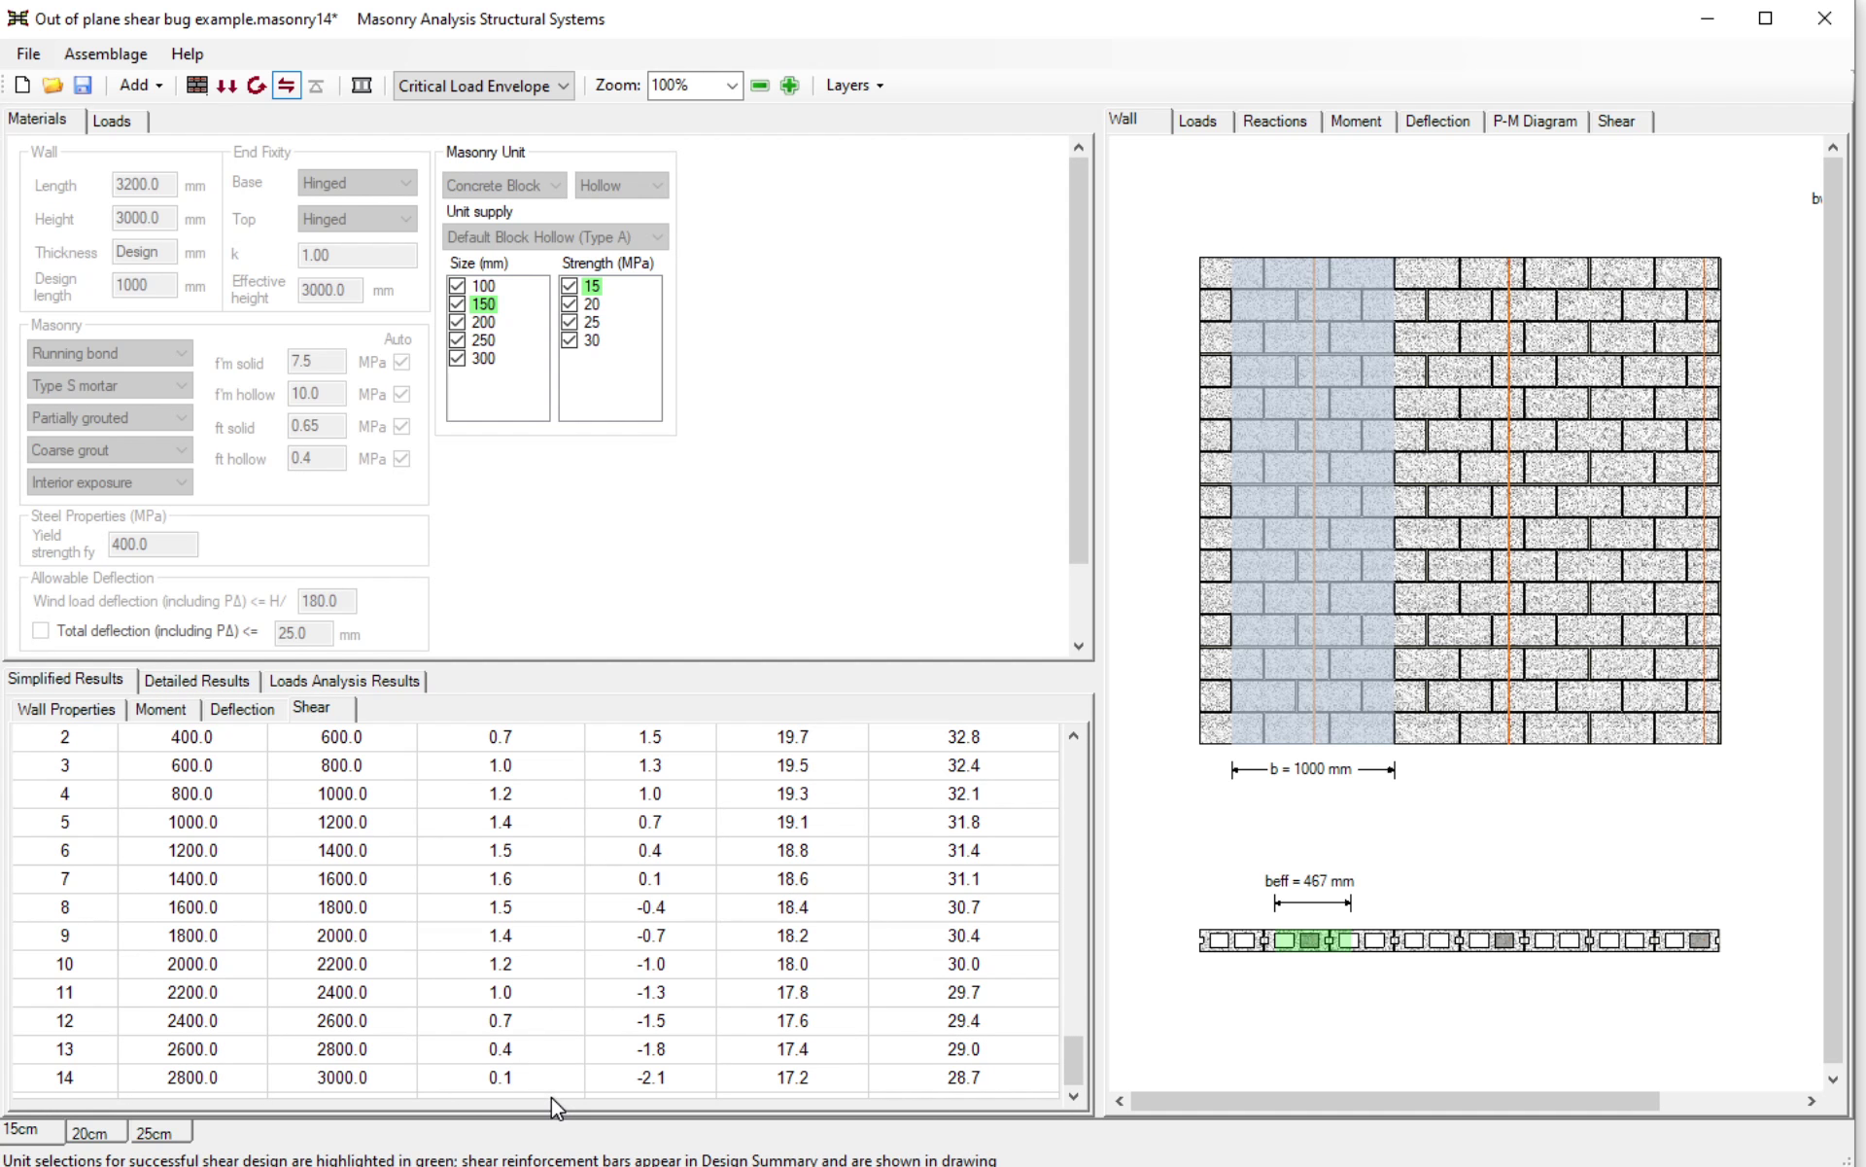
{"action": "left_click", "coordinate": [564, 1079]}
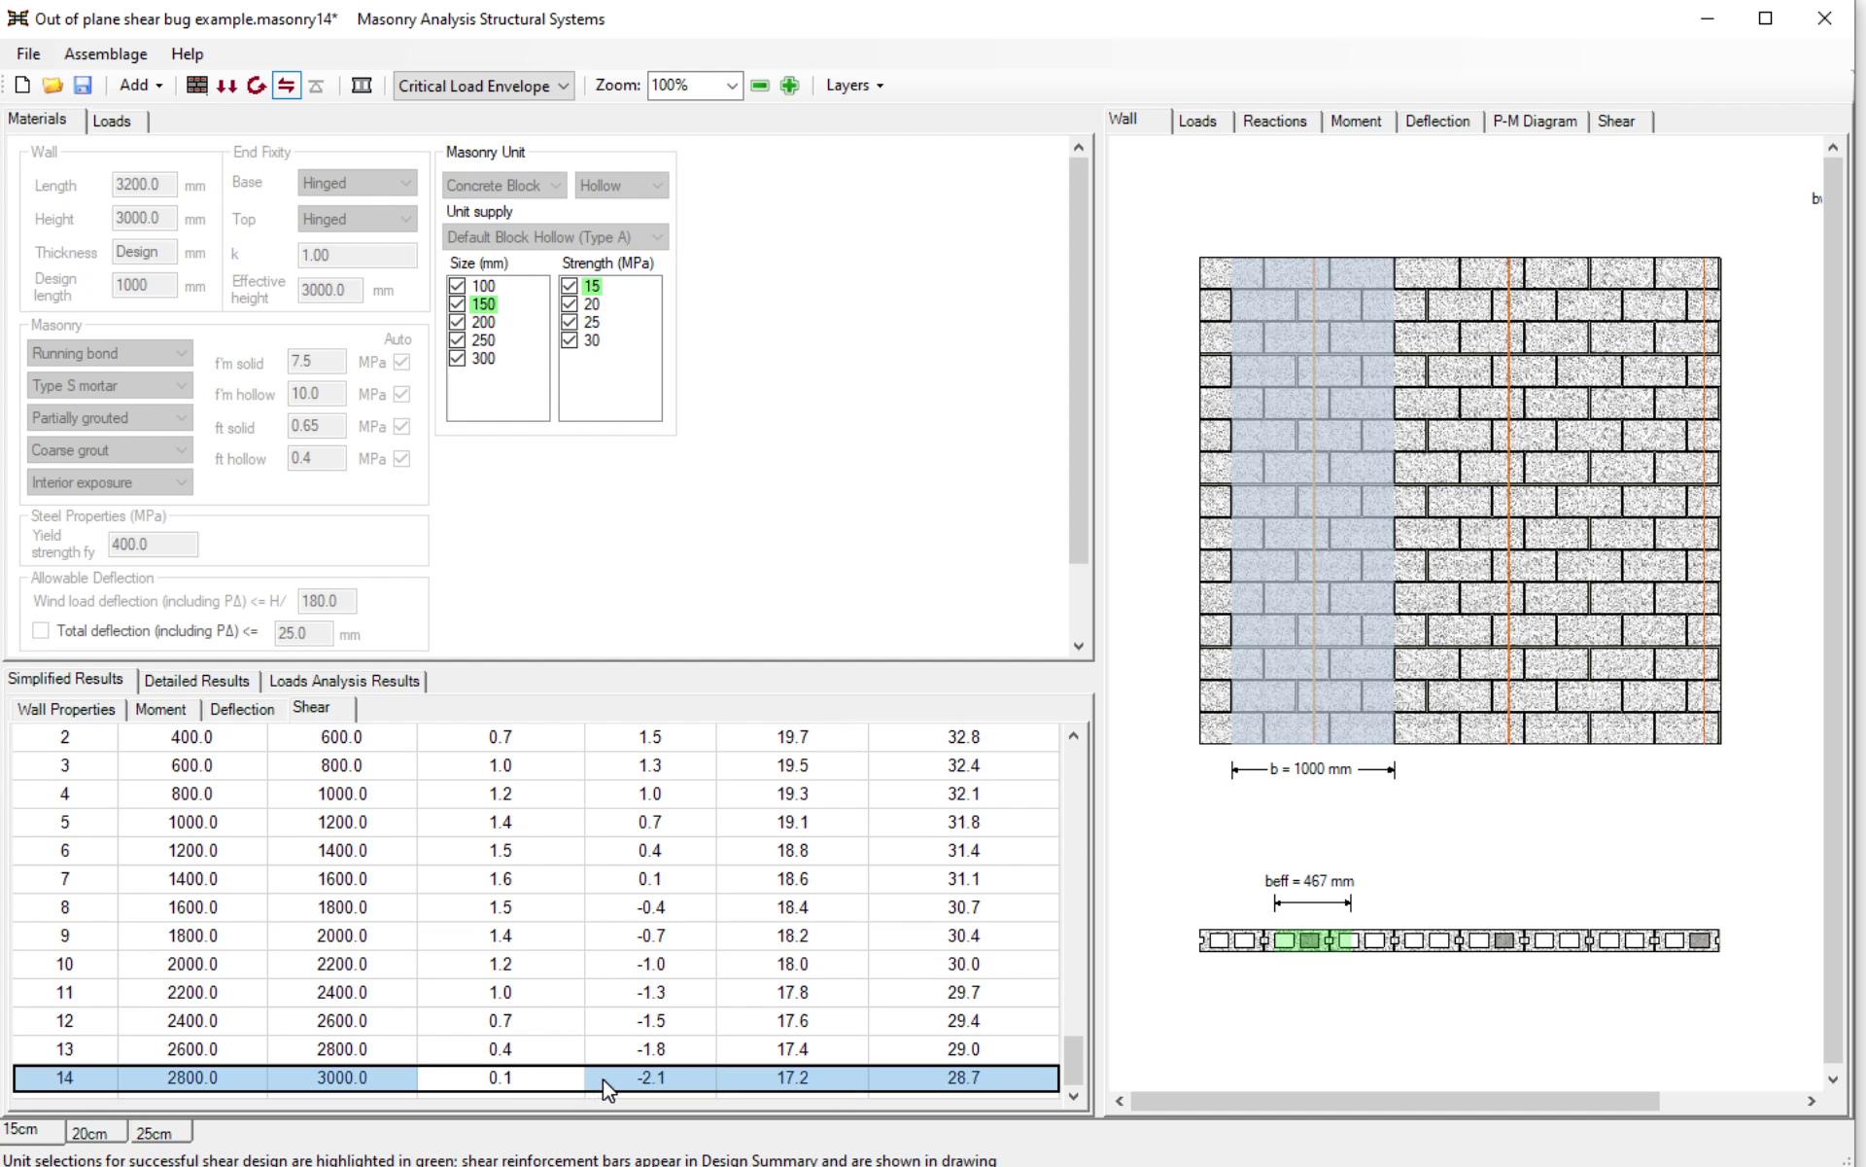
{"action": "left_click", "coordinate": [564, 1054]}
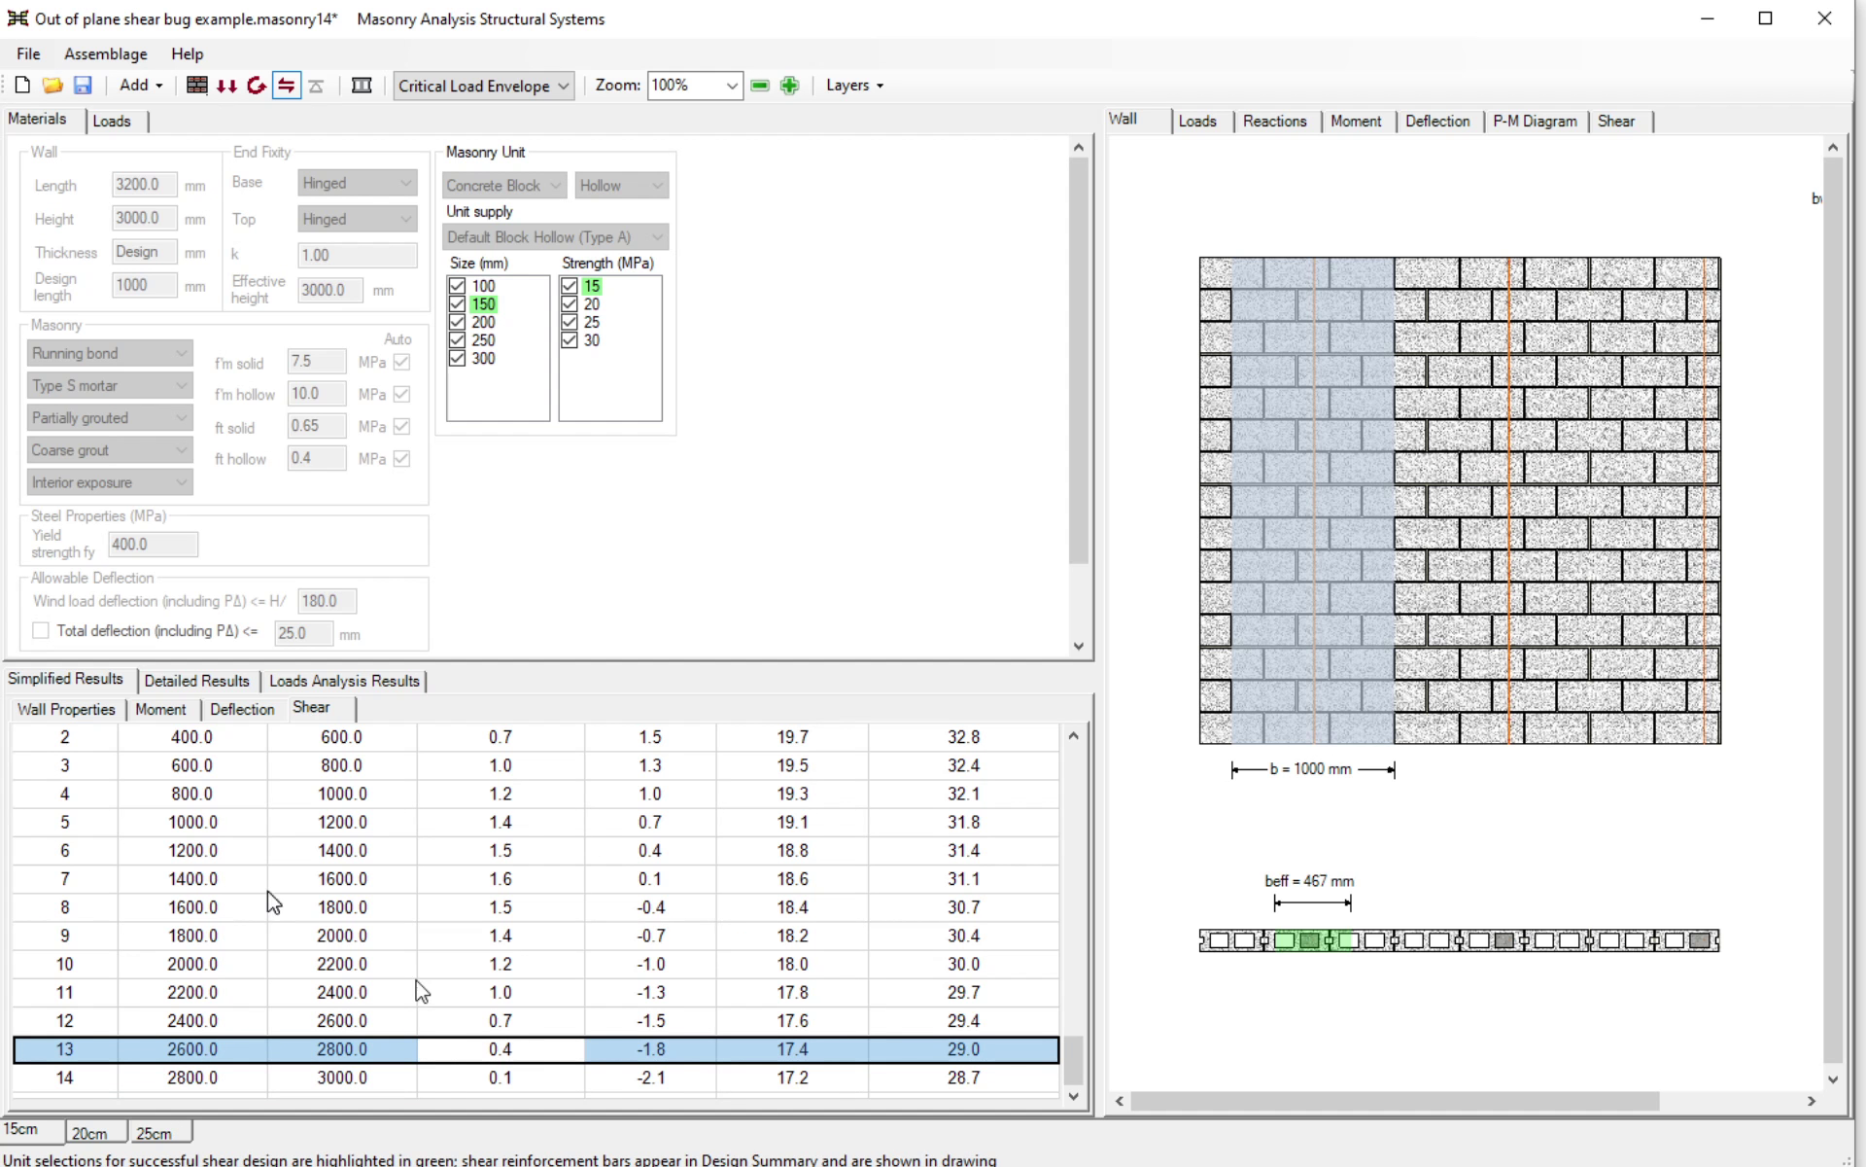
- Compare the load analysis moments and shears with the simplified critical shear results
{"action": "left_click", "coordinate": [313, 682]}
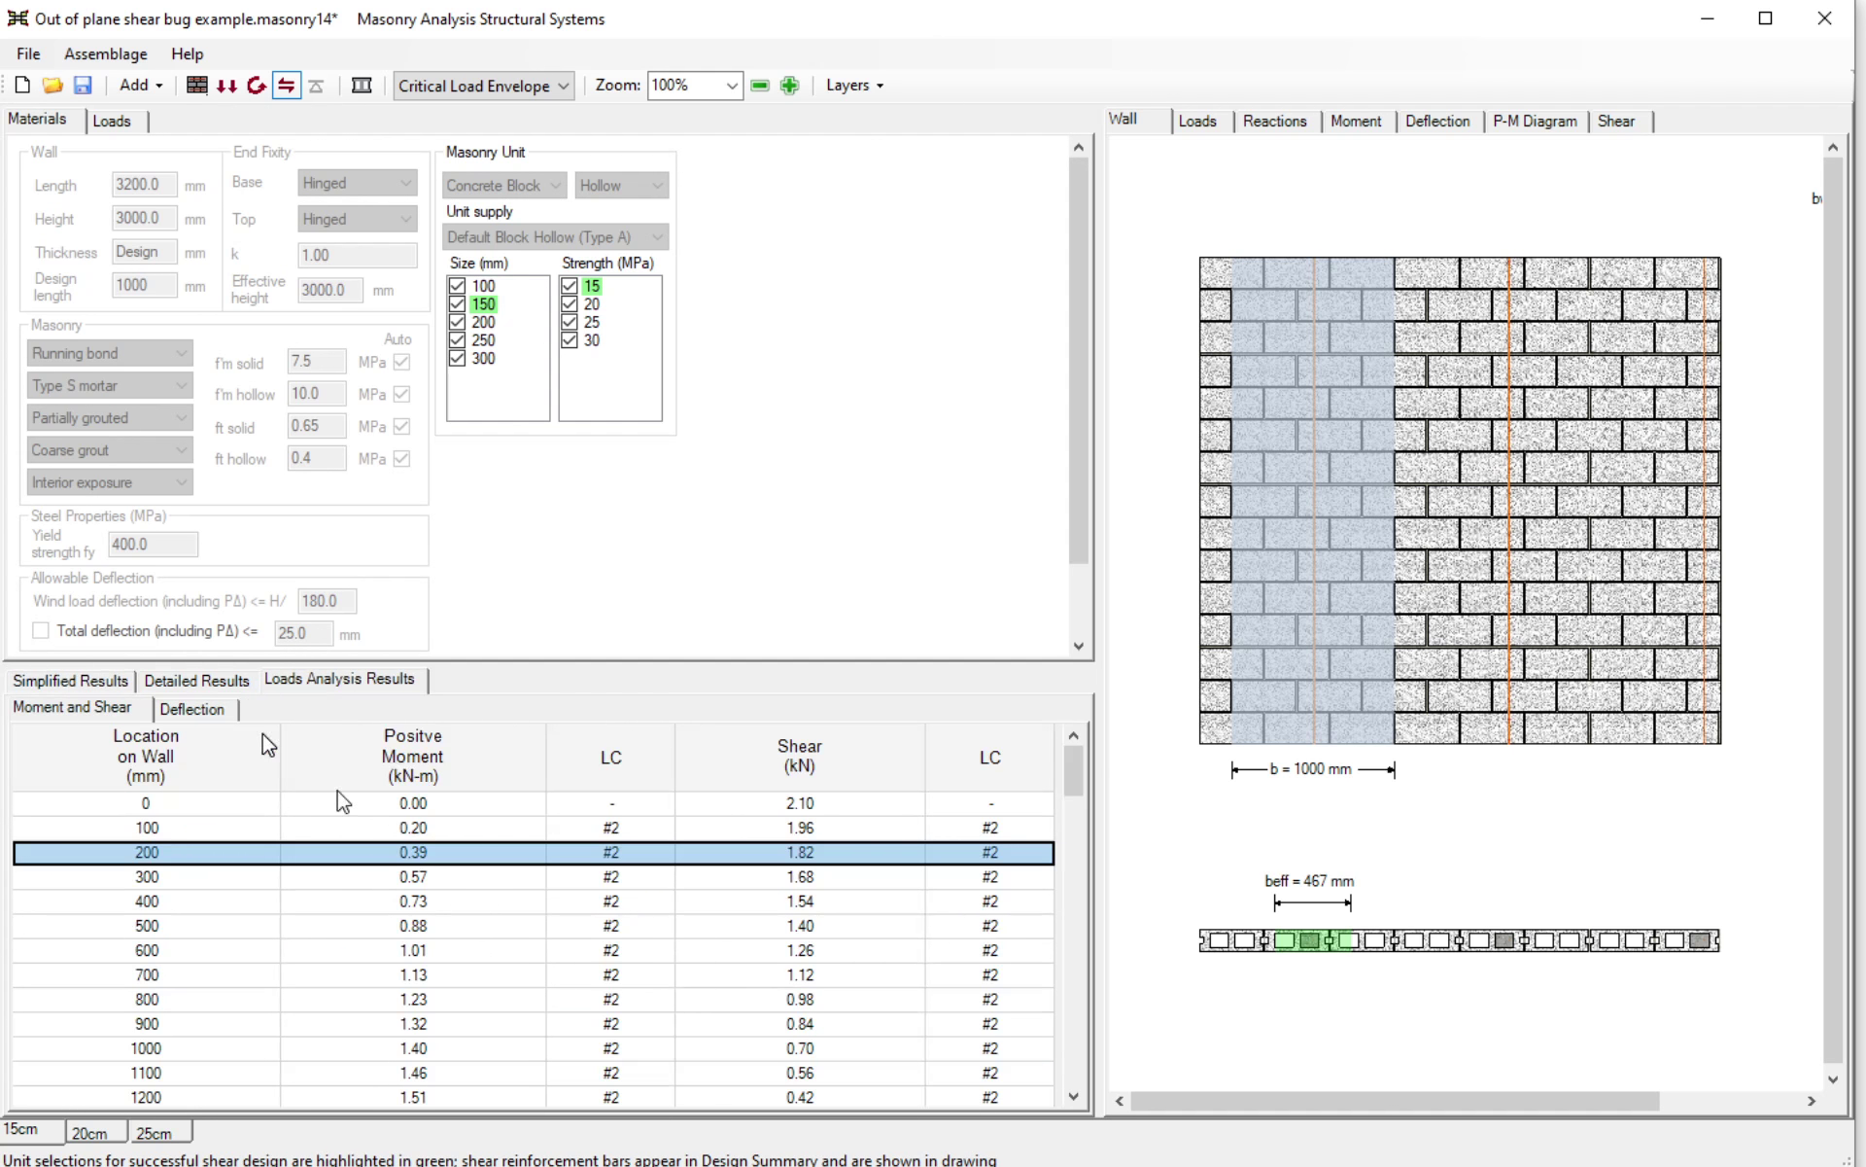
{"action": "left_click", "coordinate": [91, 683]}
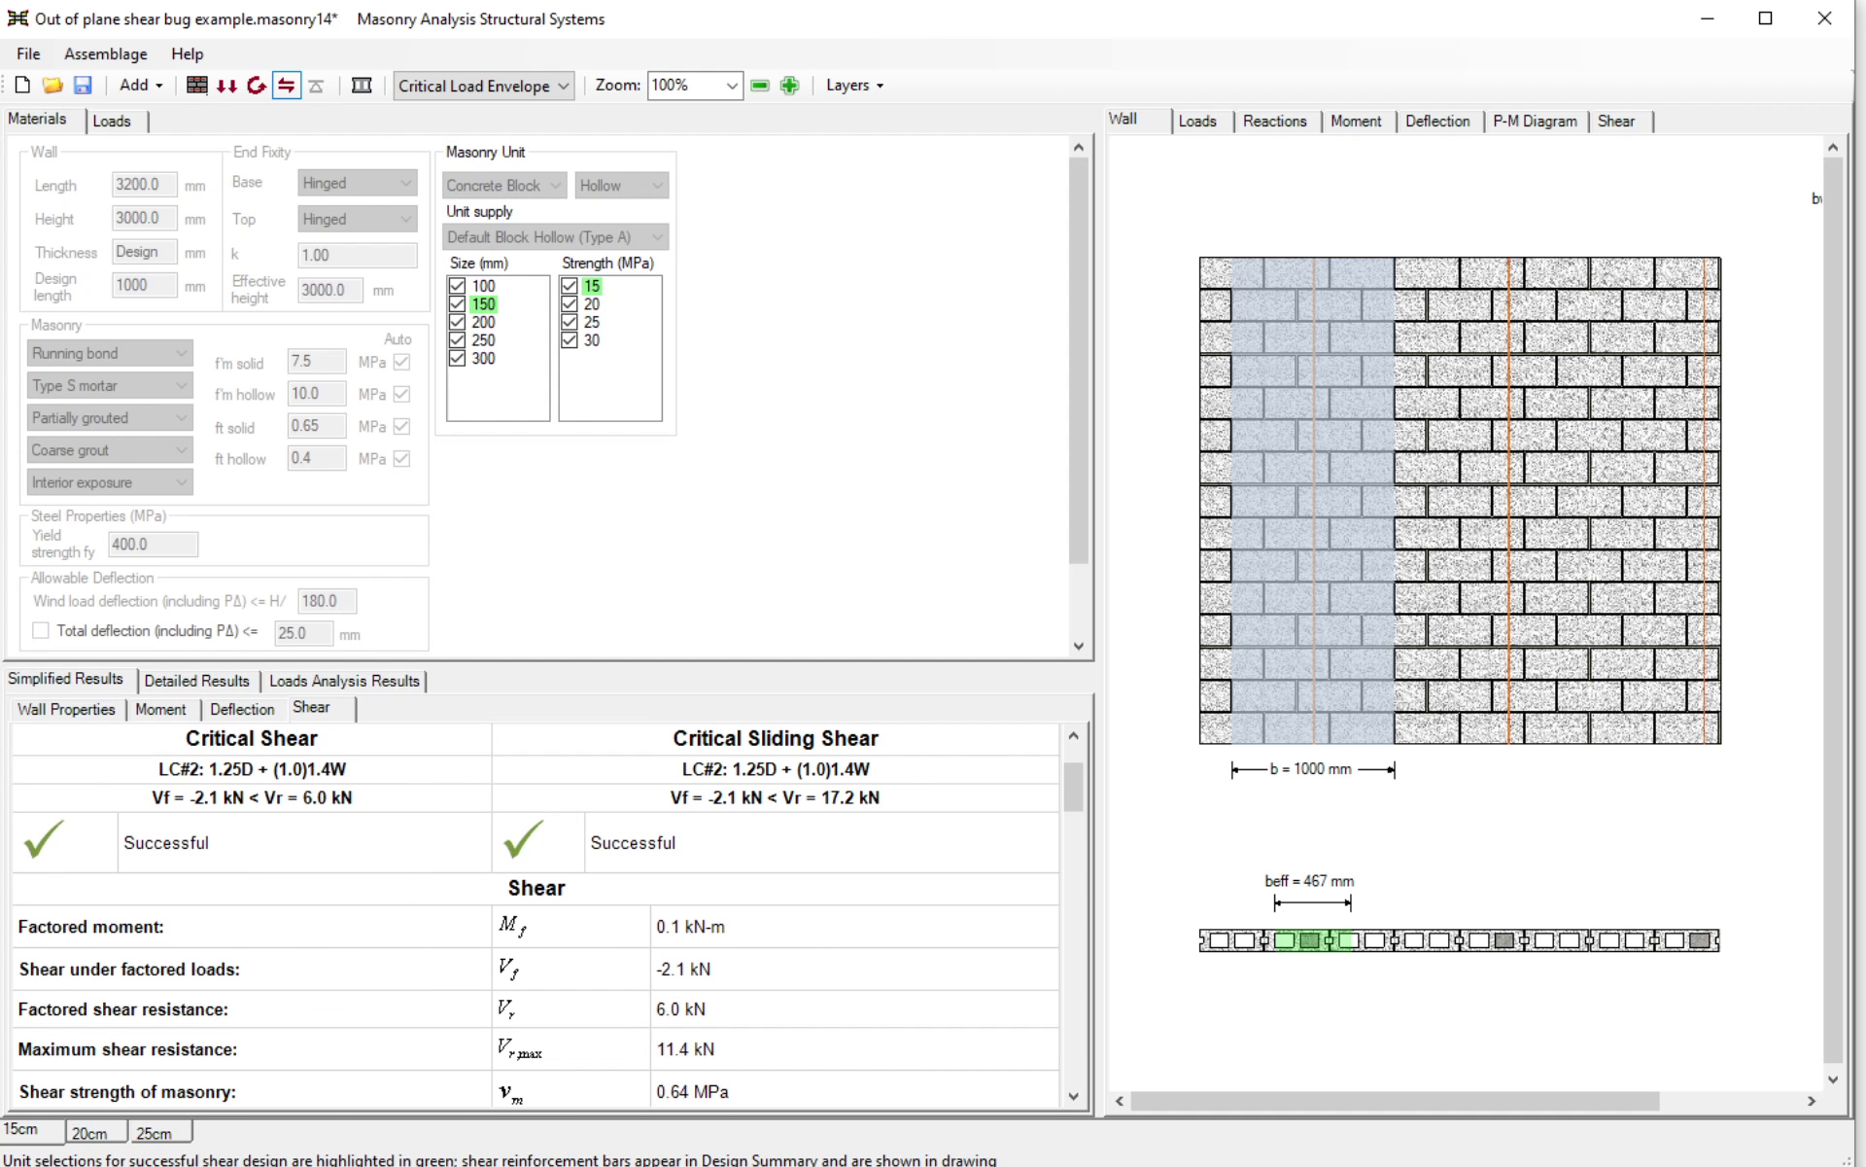
{"action": "scroll", "coordinate": [603, 958], "scroll_direction": "down", "scroll_amount": 3}
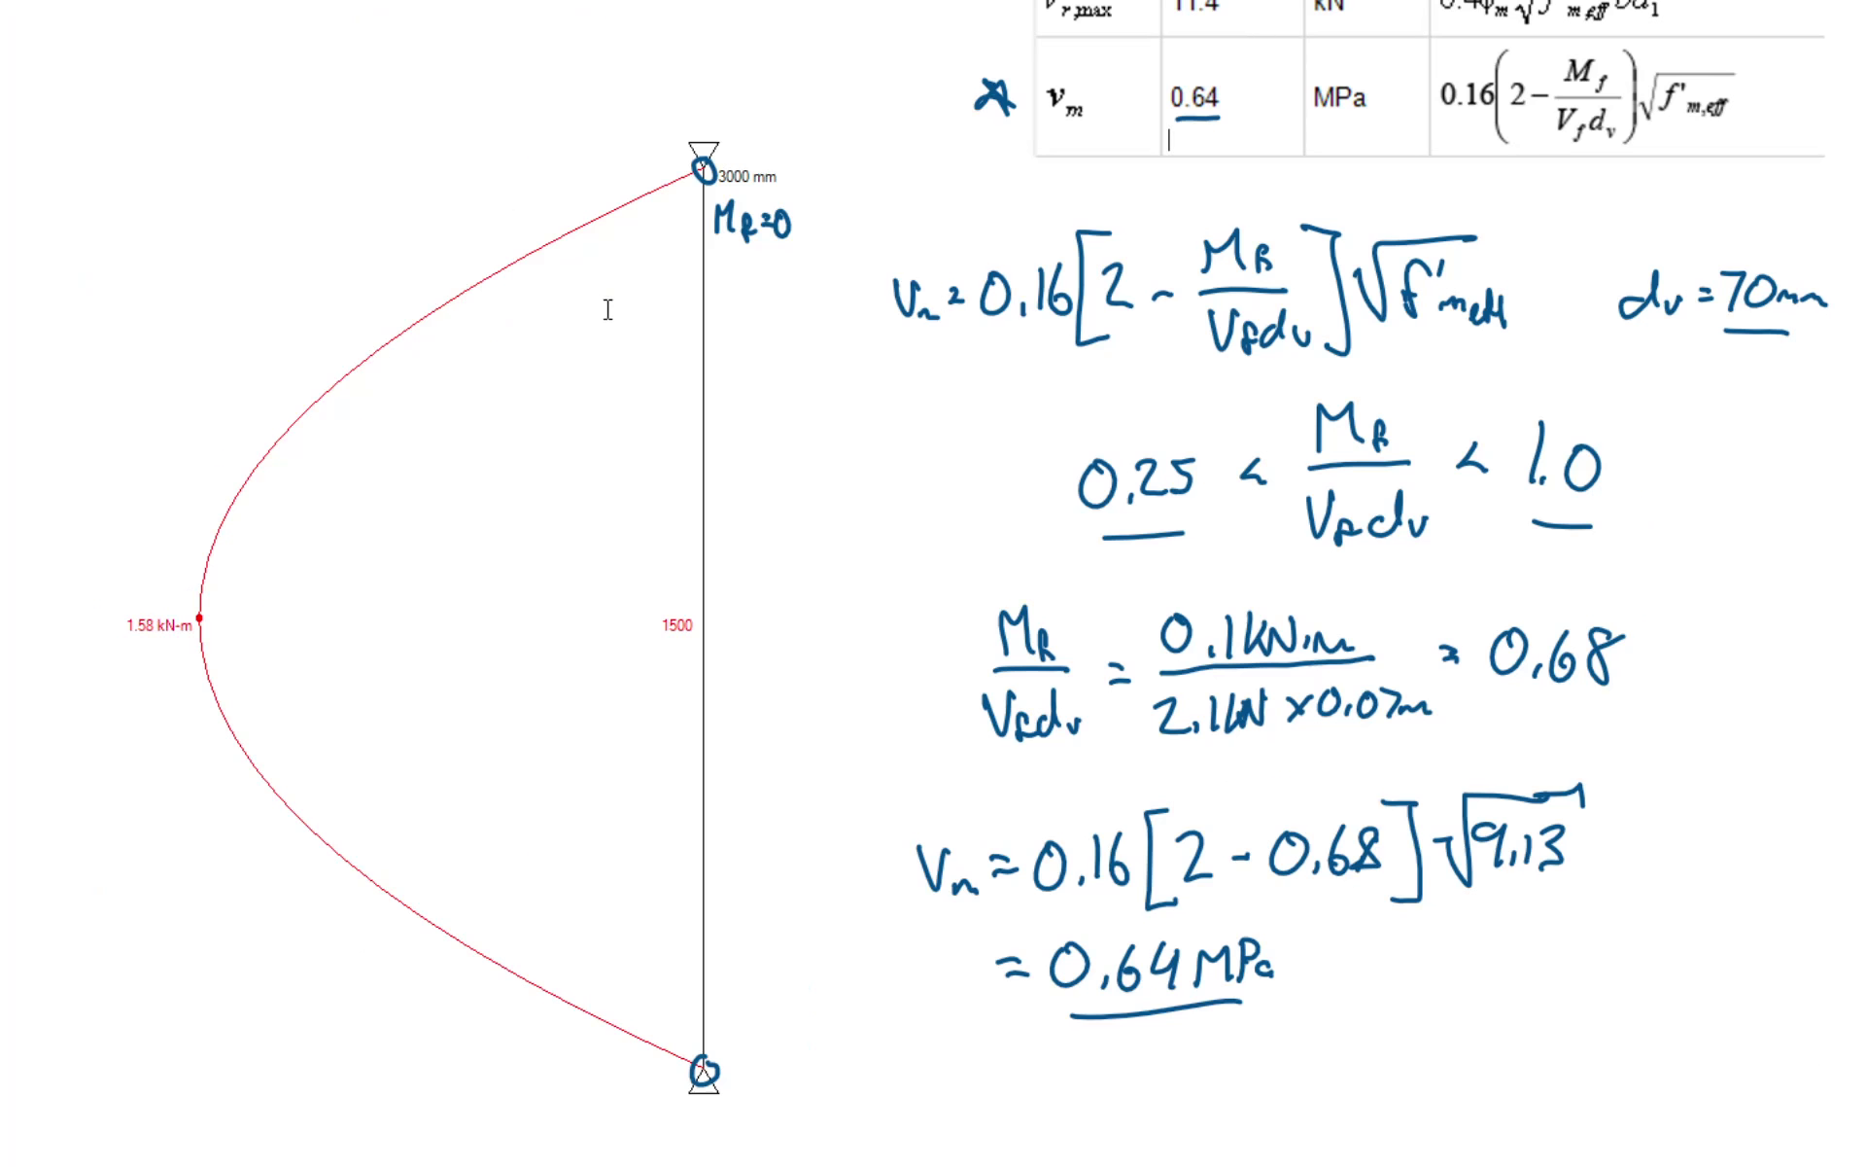
- In the handwritten notes, write "One Course below: @ 2800mm" under the moment diagram, with Mf = 0.39 kNm beside it
{"action": "scroll", "coordinate": [607, 309], "scroll_direction": "down", "scroll_amount": 10}
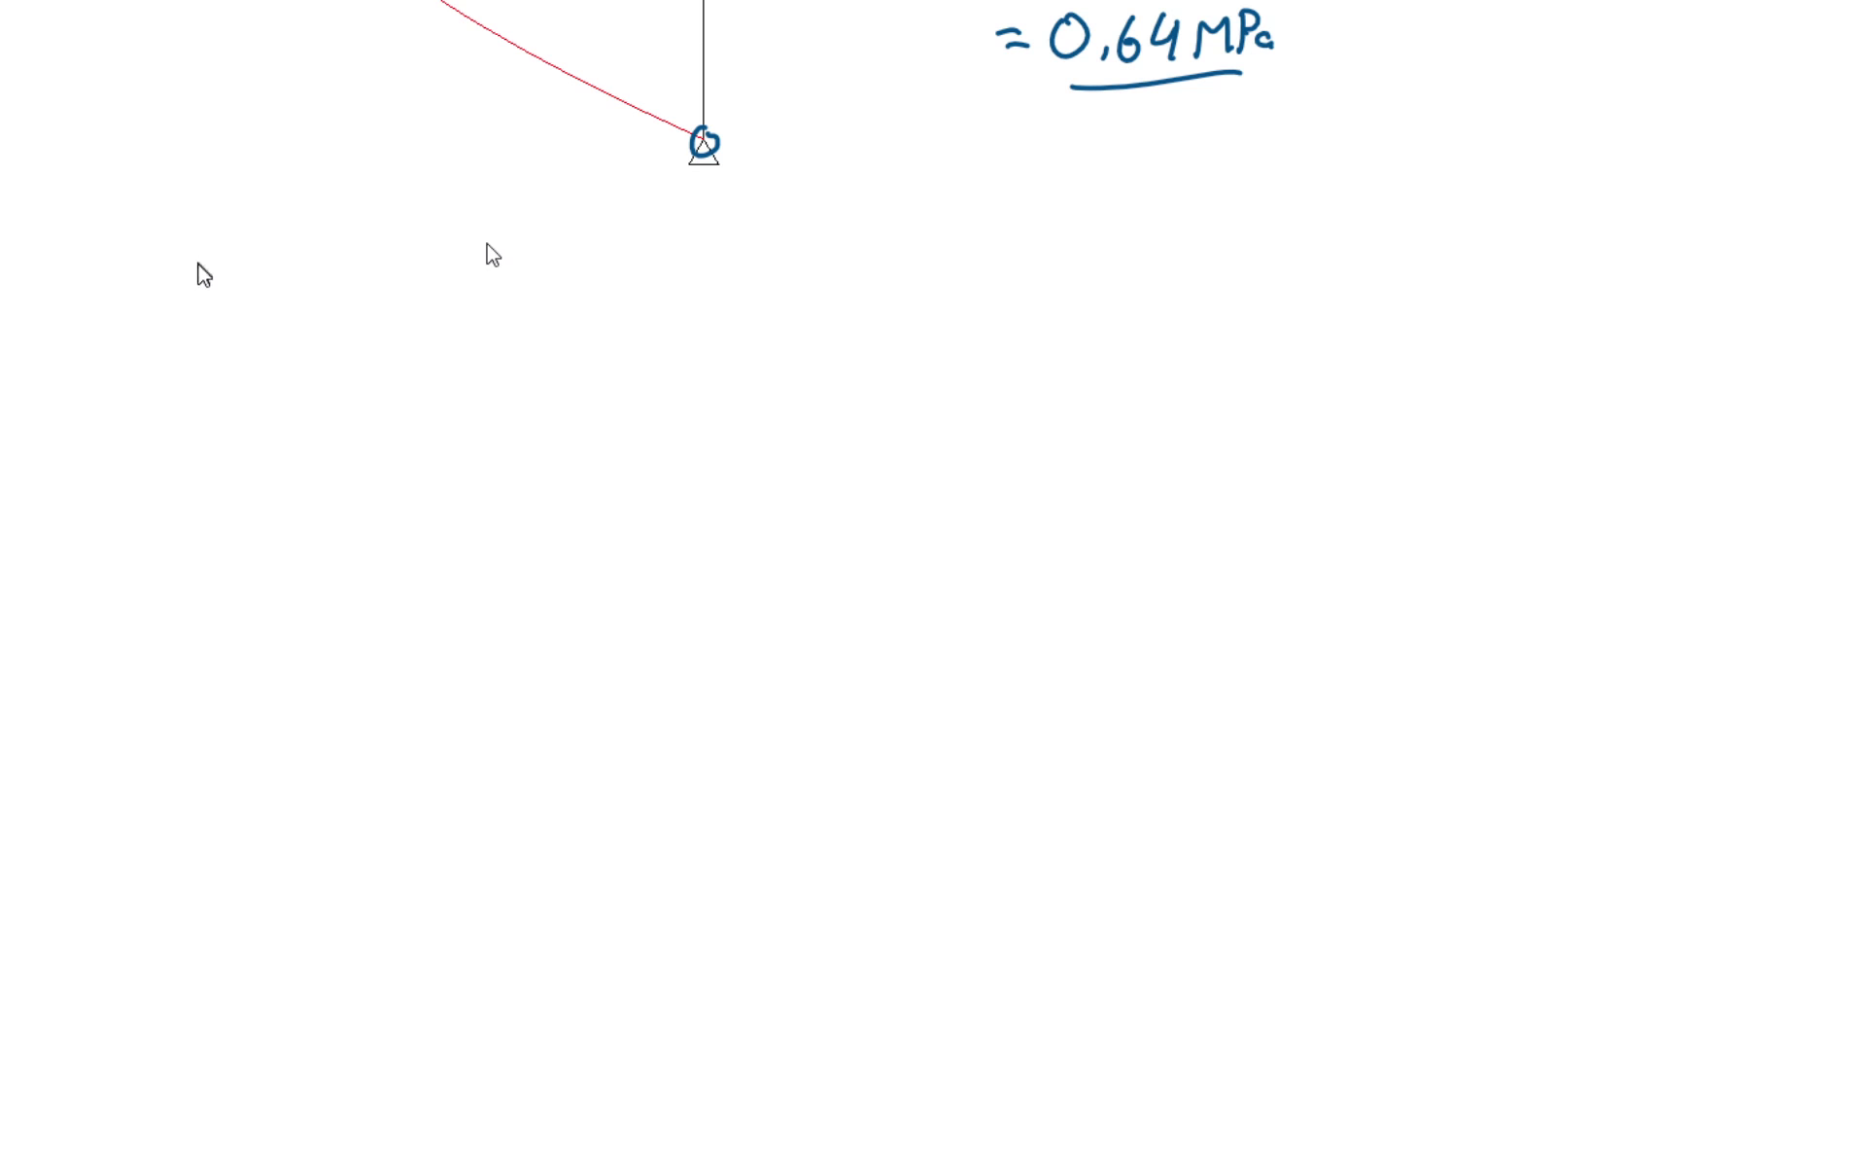
{"action": "mouse_move", "coordinate": [184, 242]}
{"action": "left_mouse_down"}
{"action": "mouse_move", "coordinate": [217, 283]}
{"action": "mouse_move", "coordinate": [304, 237]}
{"action": "mouse_move", "coordinate": [341, 272]}
{"action": "mouse_move", "coordinate": [573, 255]}
{"action": "left_mouse_up"}
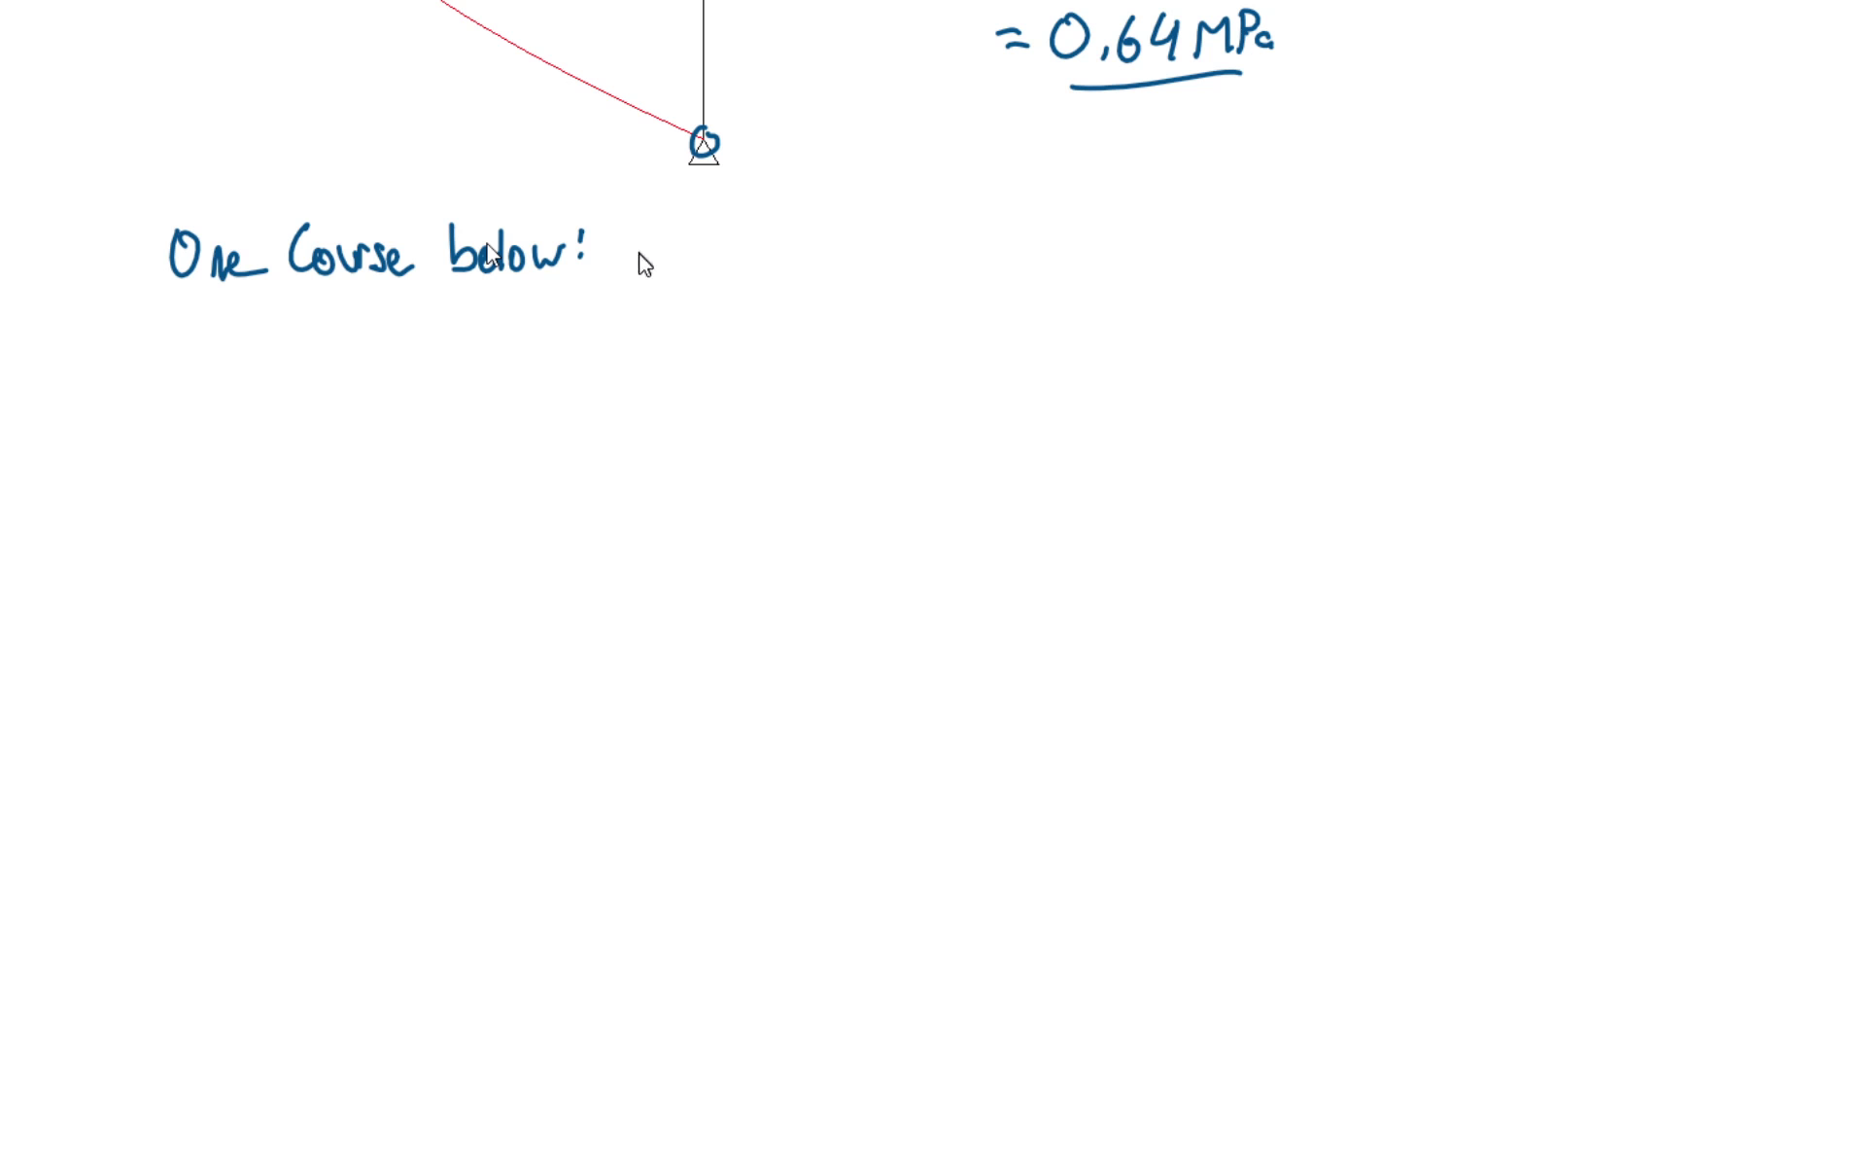
{"action": "mouse_move", "coordinate": [661, 254]}
{"action": "left_mouse_down"}
{"action": "mouse_move", "coordinate": [754, 273]}
{"action": "mouse_move", "coordinate": [774, 244]}
{"action": "mouse_move", "coordinate": [900, 255]}
{"action": "left_mouse_up"}
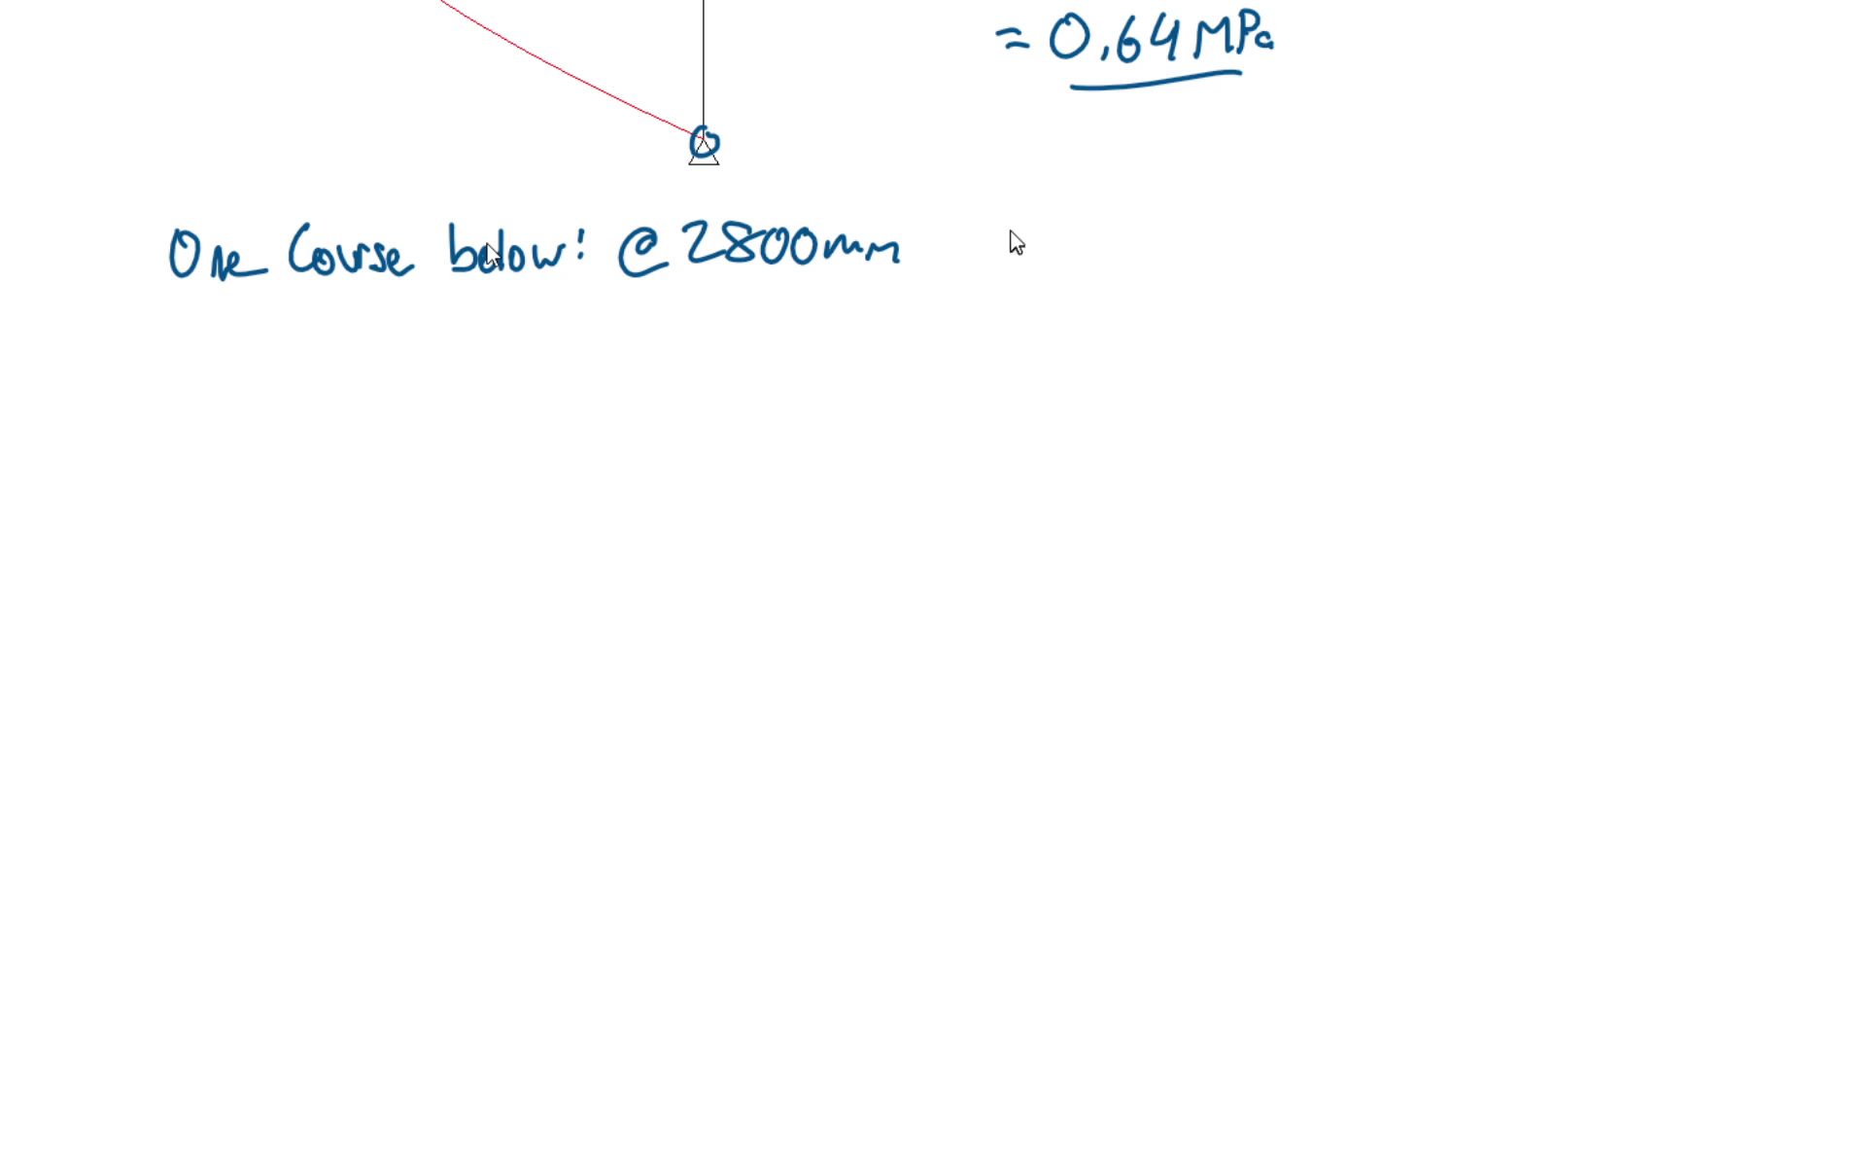
{"action": "mouse_move", "coordinate": [993, 257]}
{"action": "left_mouse_down"}
{"action": "mouse_move", "coordinate": [995, 216]}
{"action": "mouse_move", "coordinate": [1036, 258]}
{"action": "left_mouse_up"}
{"action": "mouse_move", "coordinate": [1050, 255]}
{"action": "left_mouse_down"}
{"action": "mouse_move", "coordinate": [1052, 233]}
{"action": "mouse_move", "coordinate": [1361, 251]}
{"action": "left_mouse_up"}
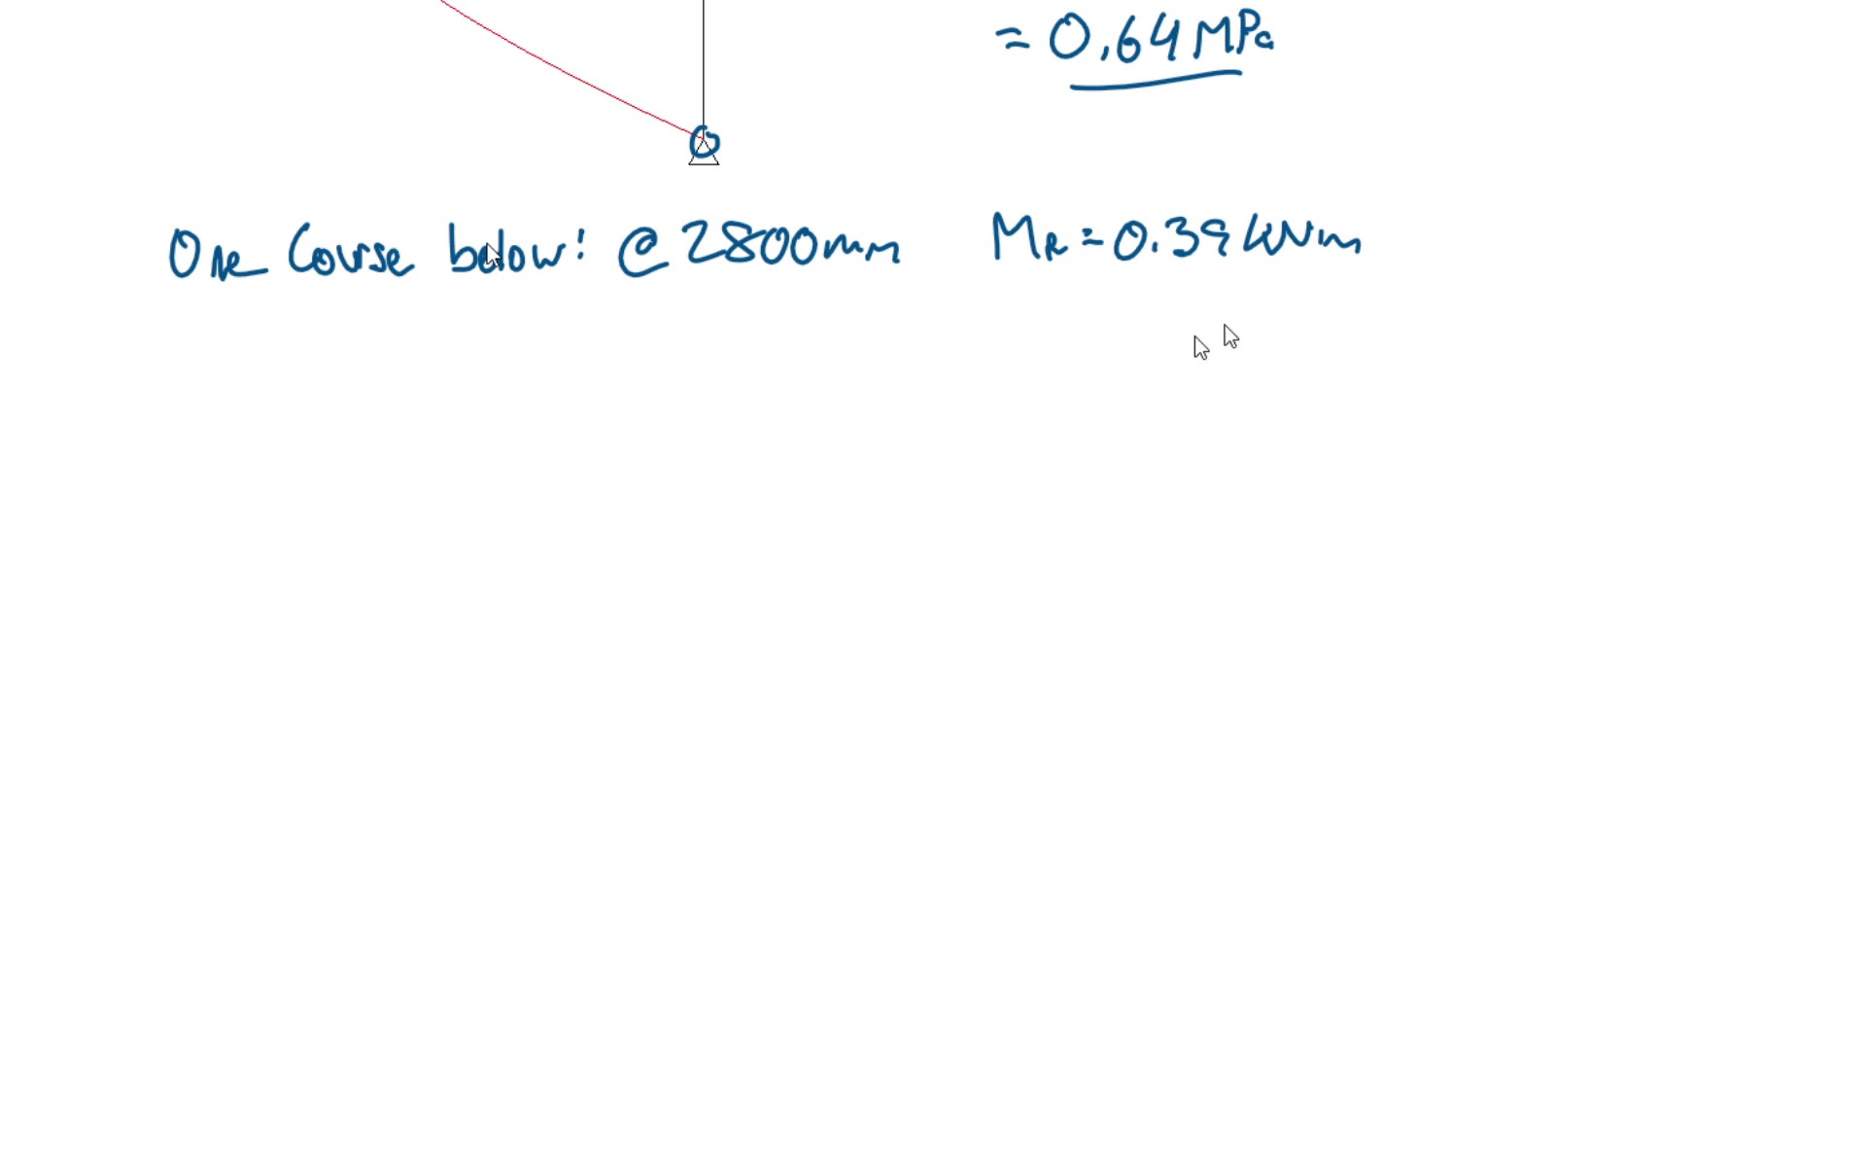
- Look up the shear at the 200 mm wall location in the load analysis results and write Vf = 1.82 kN under Mf
{"action": "left_click_drag", "start_coordinate": [996, 292], "coordinate": [1073, 336]}
{"action": "key", "text": "alt+Tab"}
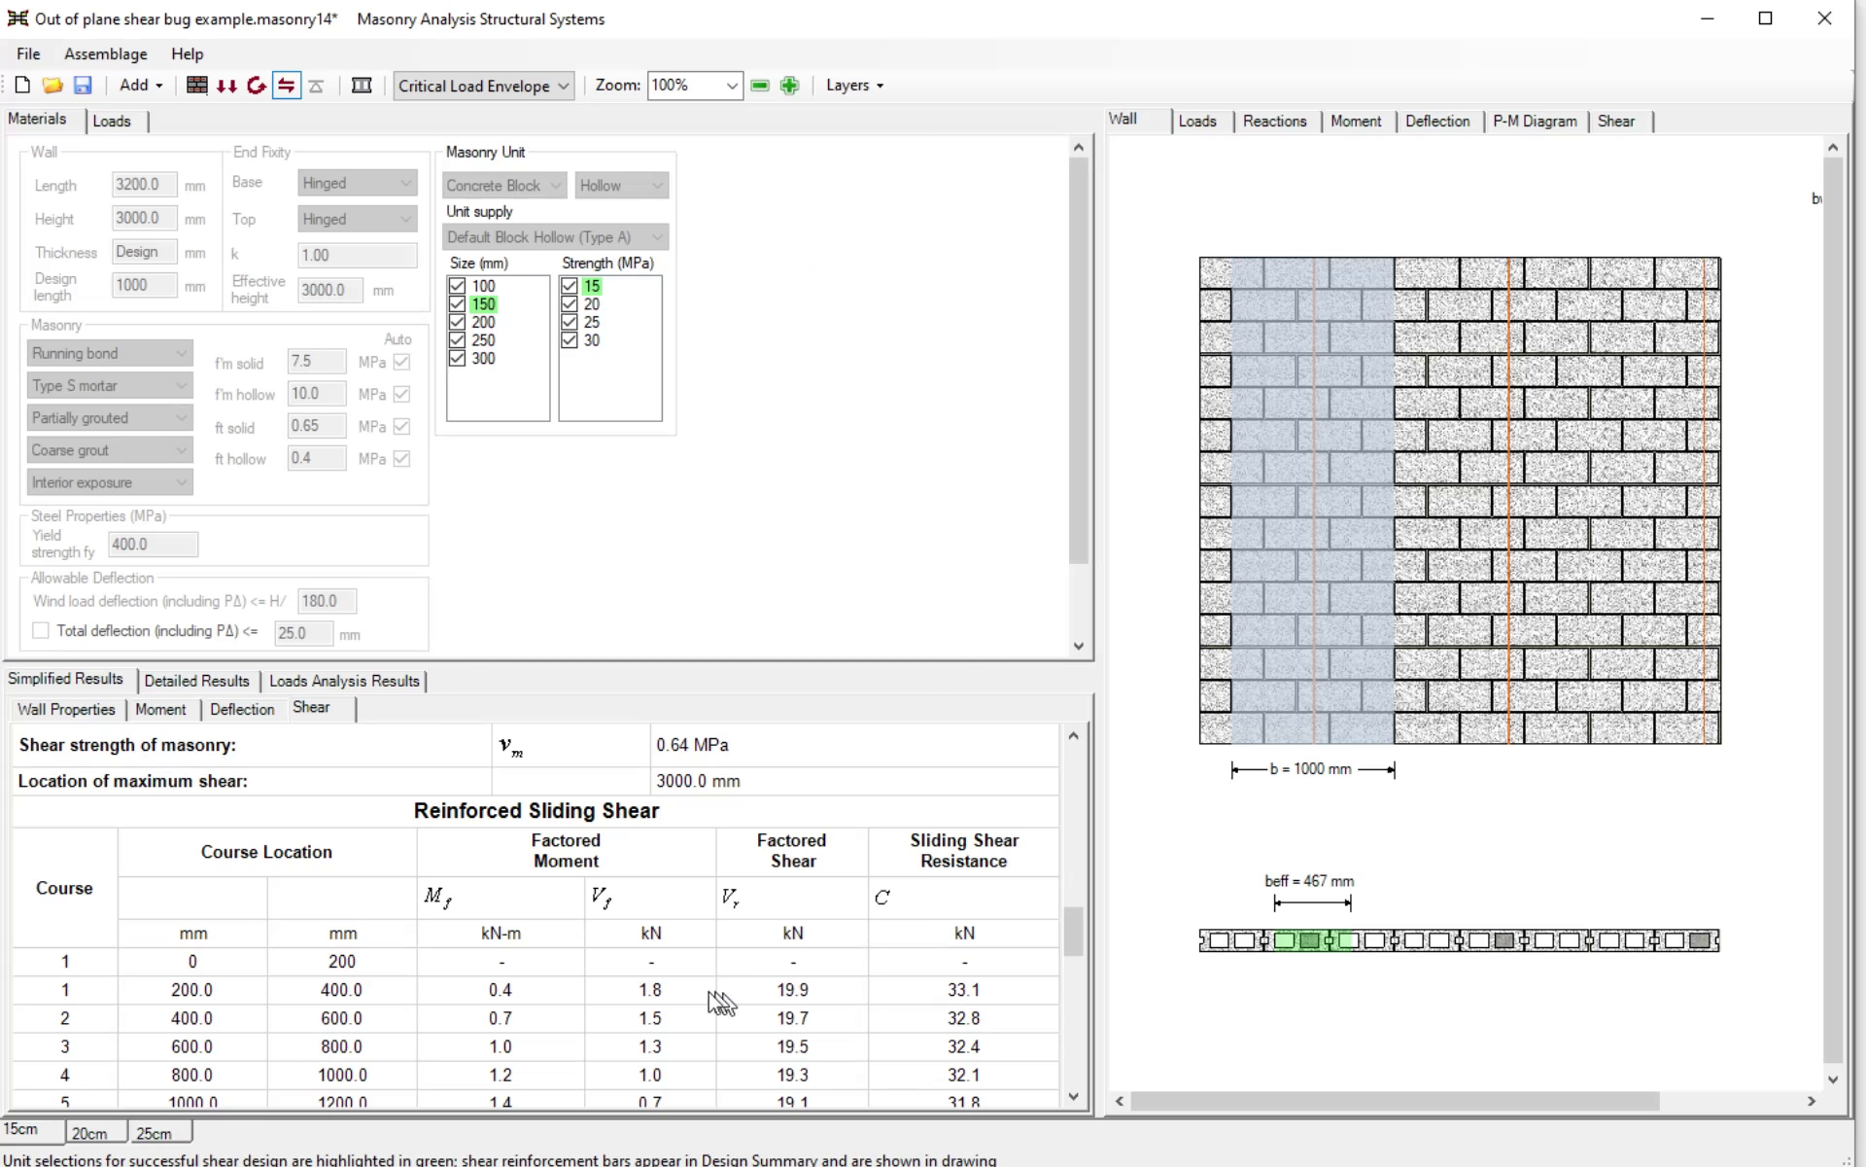
{"action": "left_click", "coordinate": [343, 687]}
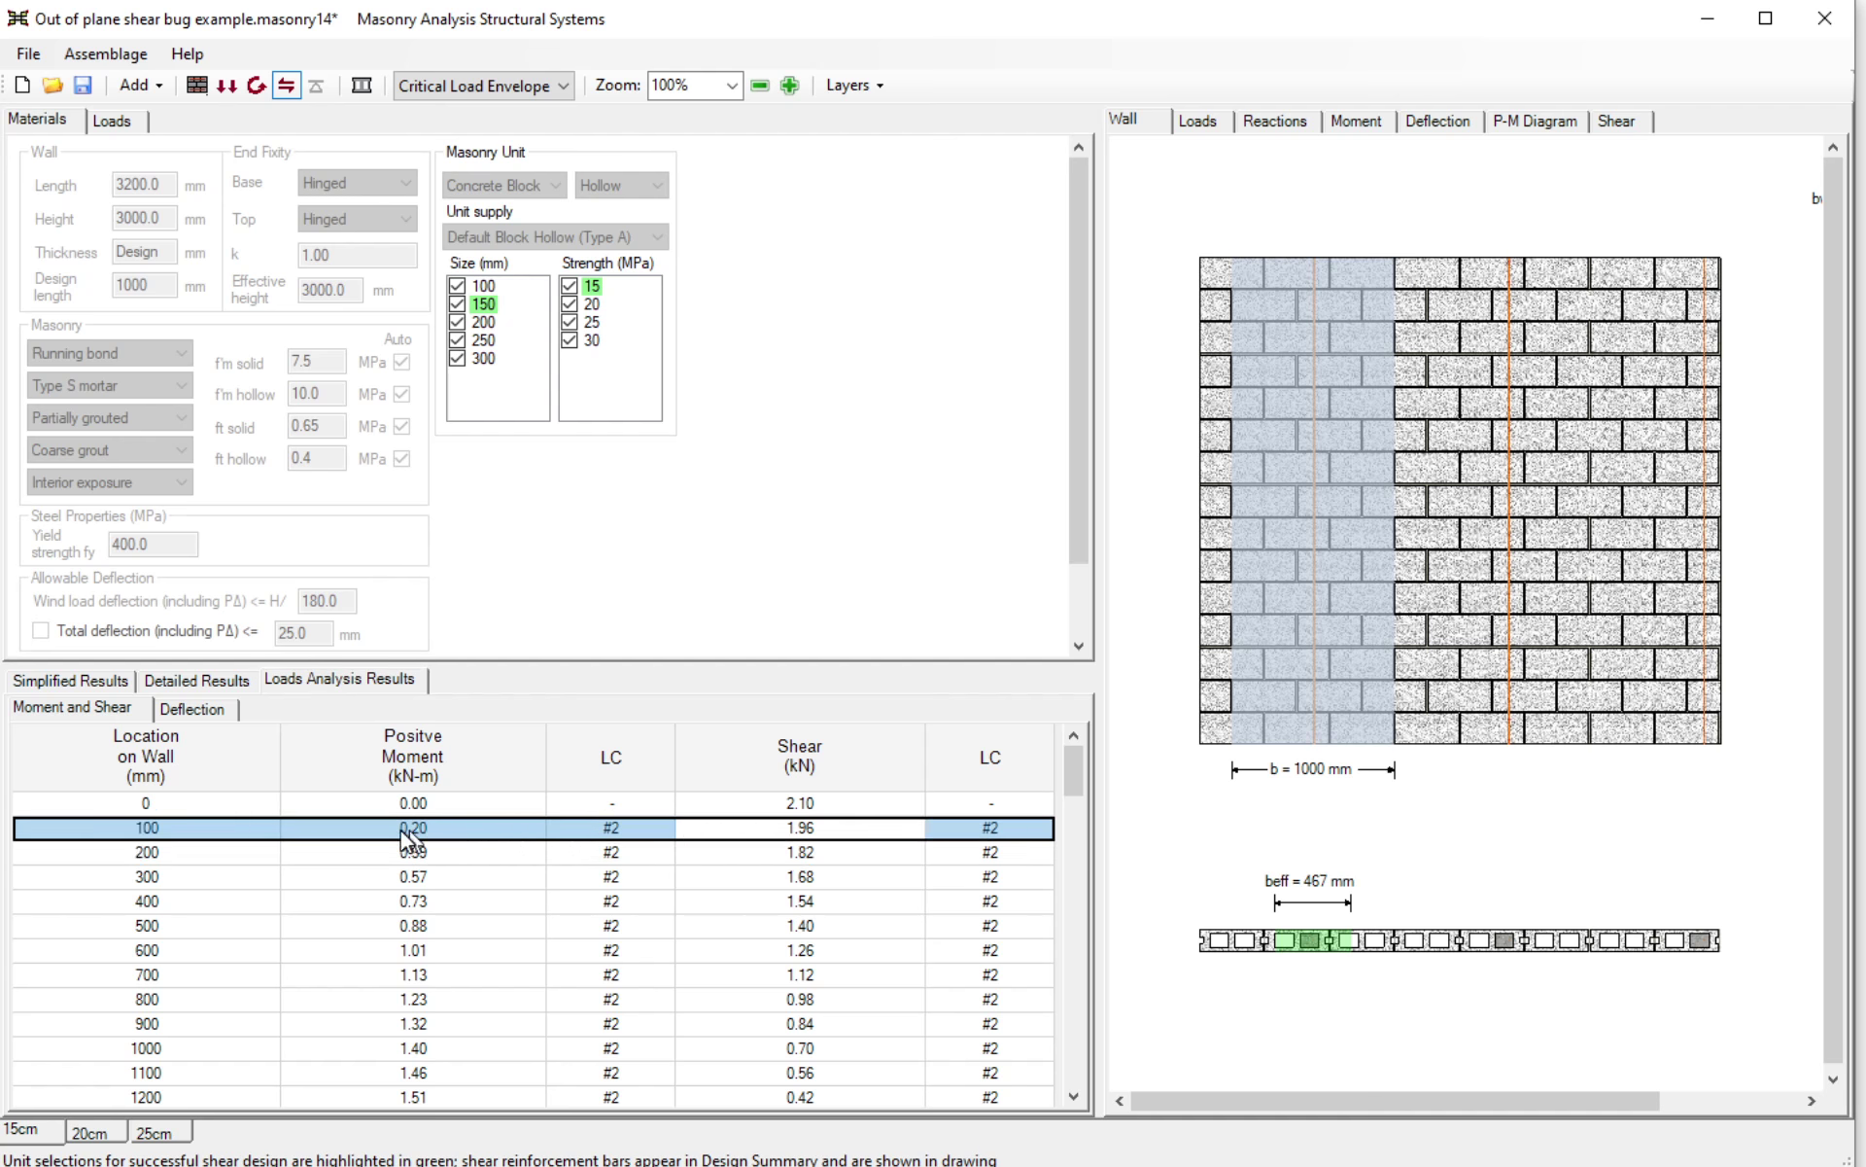
{"action": "left_click", "coordinate": [725, 855]}
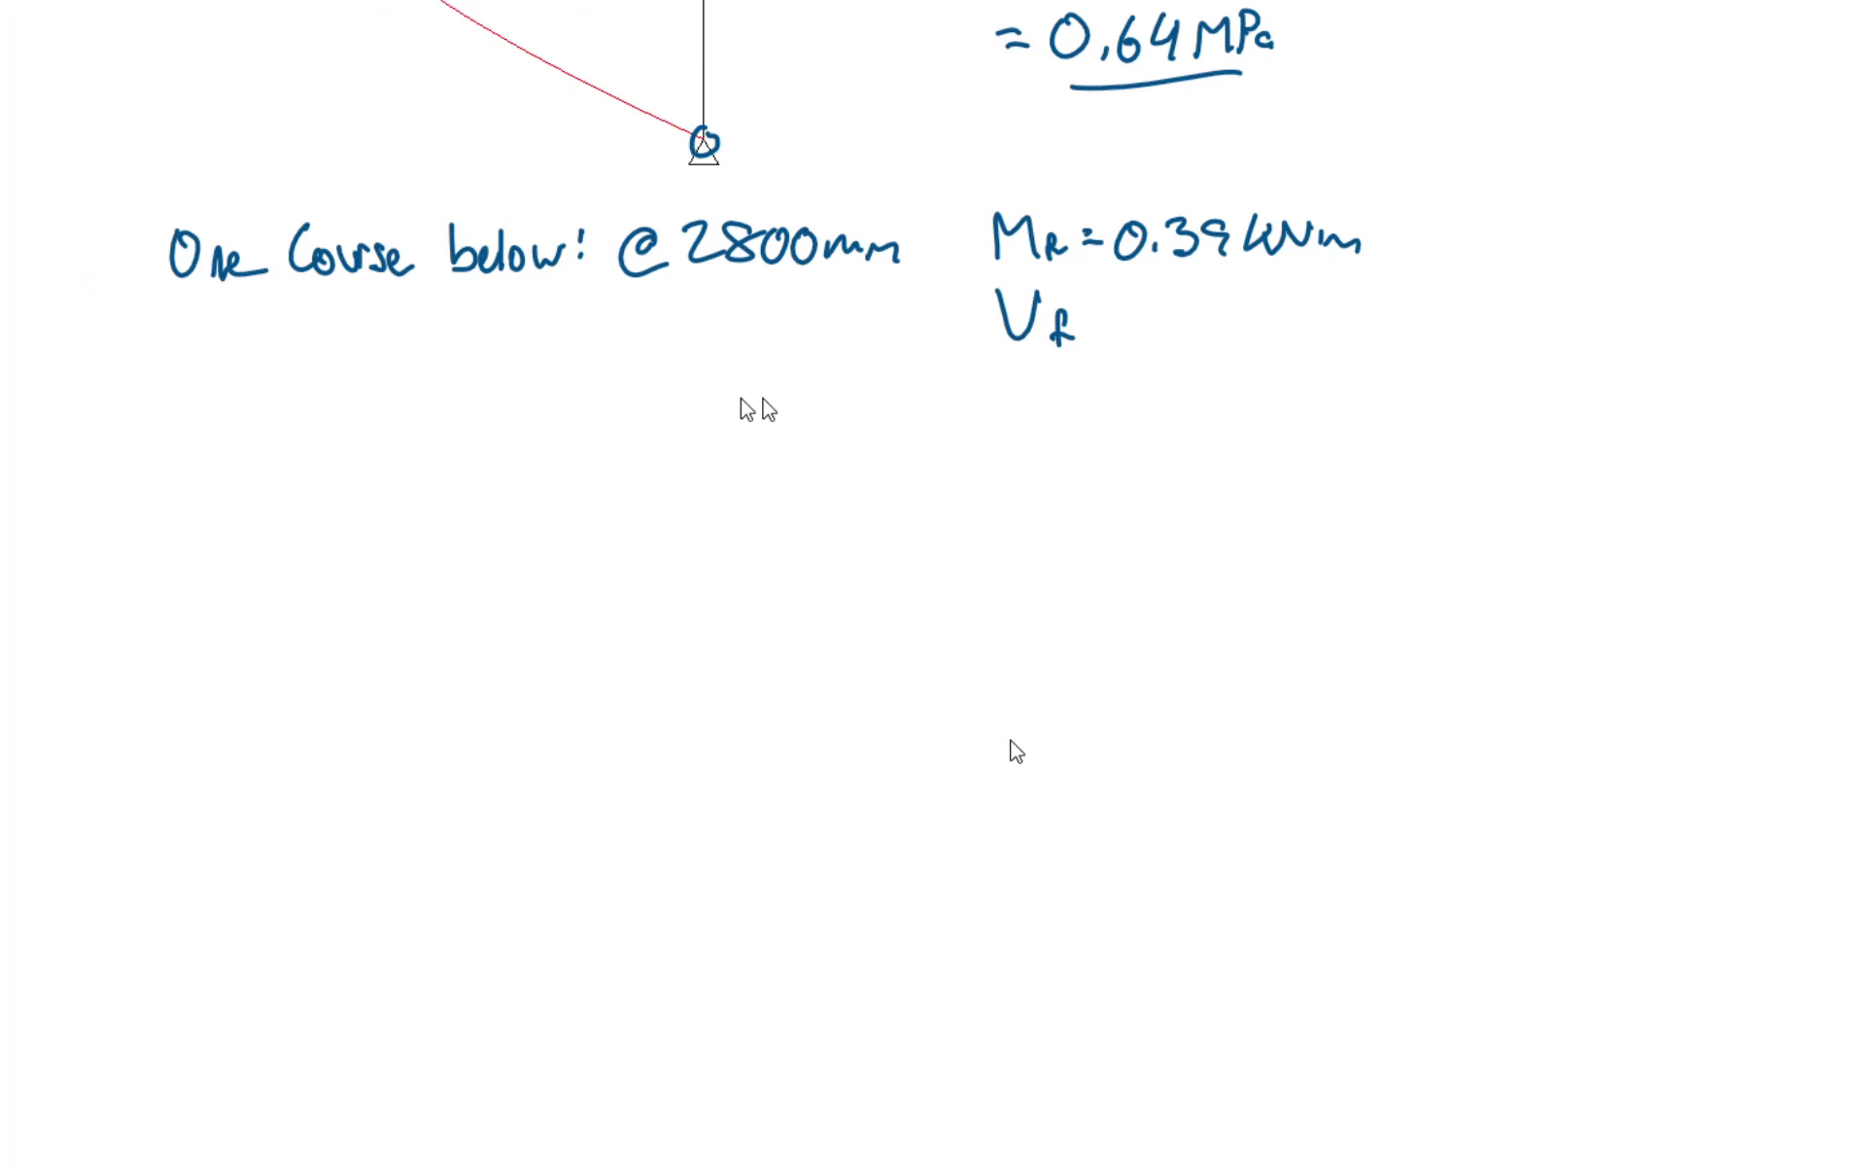
{"action": "mouse_move", "coordinate": [1093, 325]}
{"action": "left_mouse_down"}
{"action": "mouse_move", "coordinate": [1216, 311]}
{"action": "mouse_move", "coordinate": [1220, 345]}
{"action": "mouse_move", "coordinate": [1308, 300]}
{"action": "left_mouse_up"}
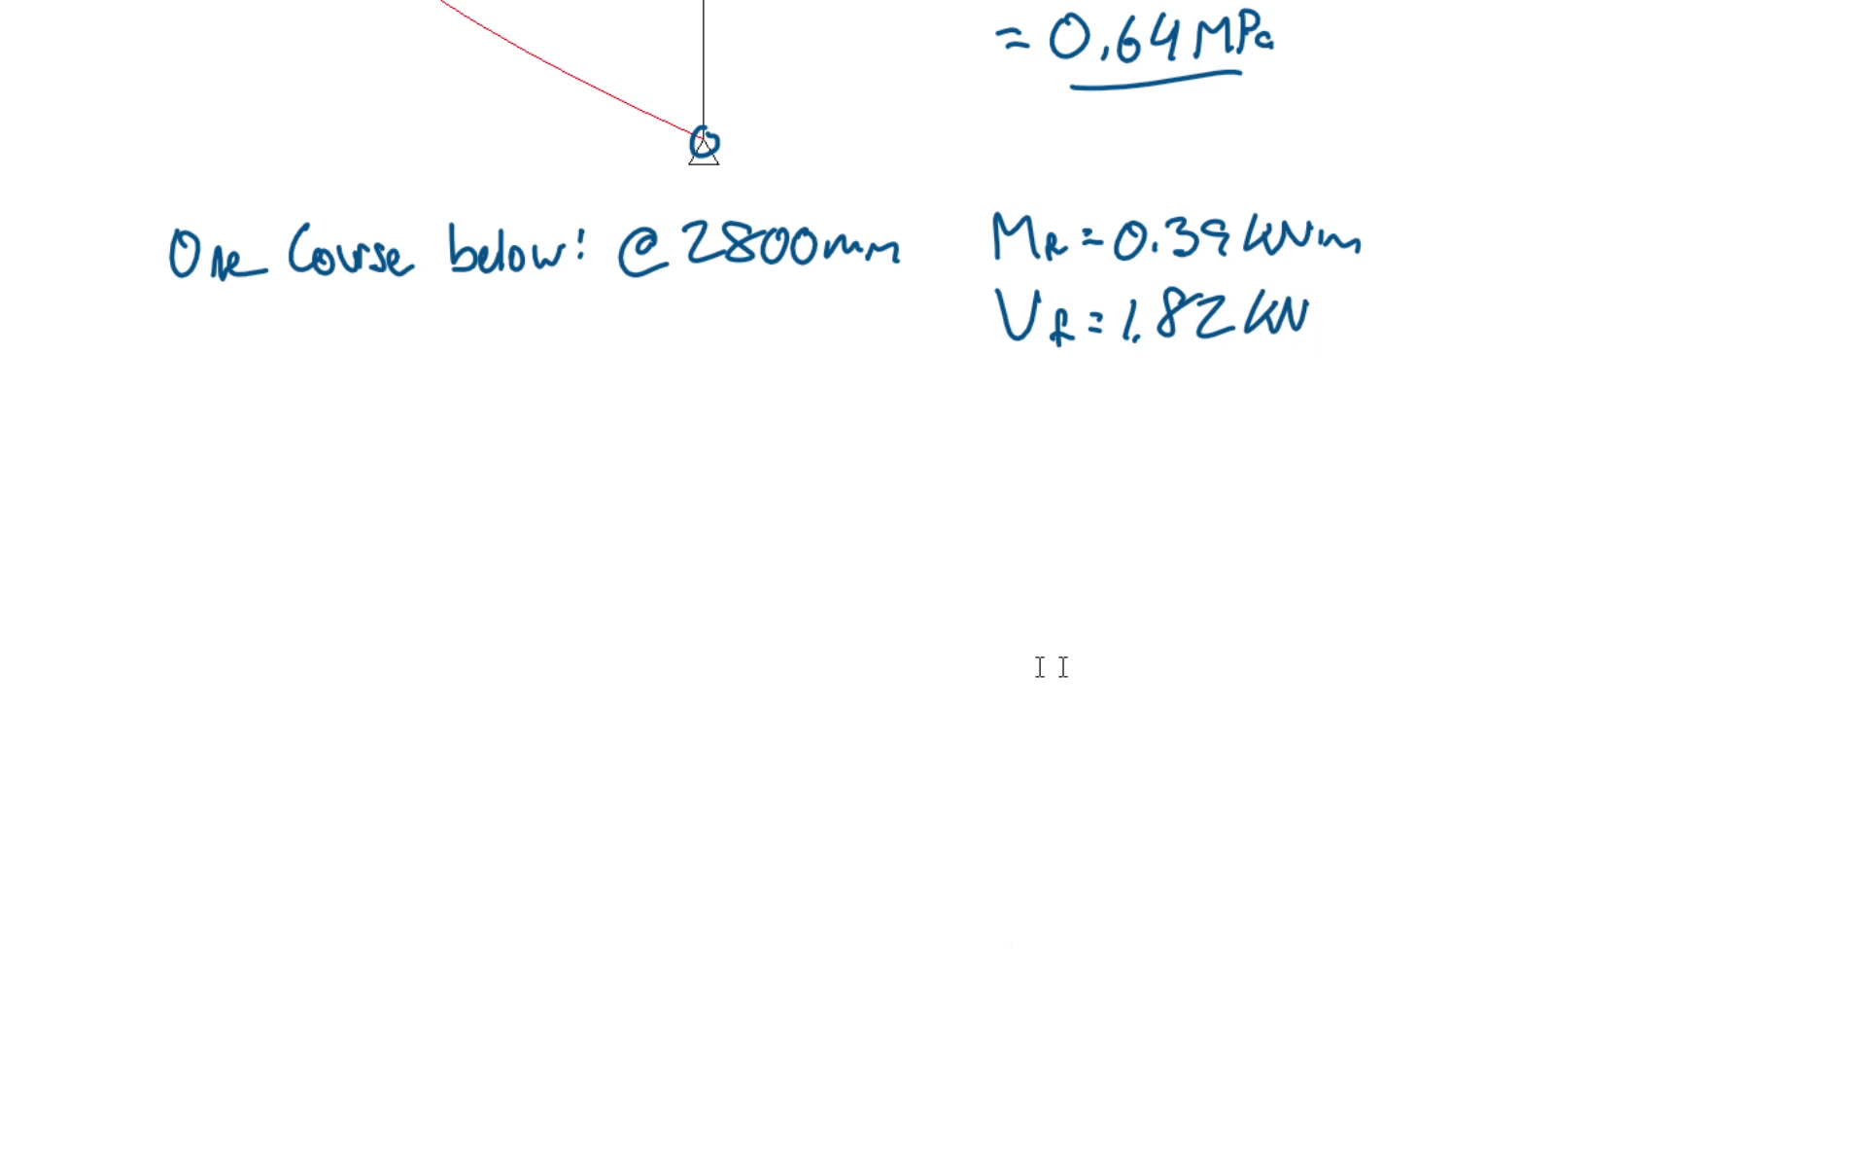
- Write the ratio Mf/(Vf dv) = 3.06 > 1 beside the moment and shear for 2800 mm
{"action": "scroll", "coordinate": [1052, 667], "scroll_direction": "up", "scroll_amount": 3}
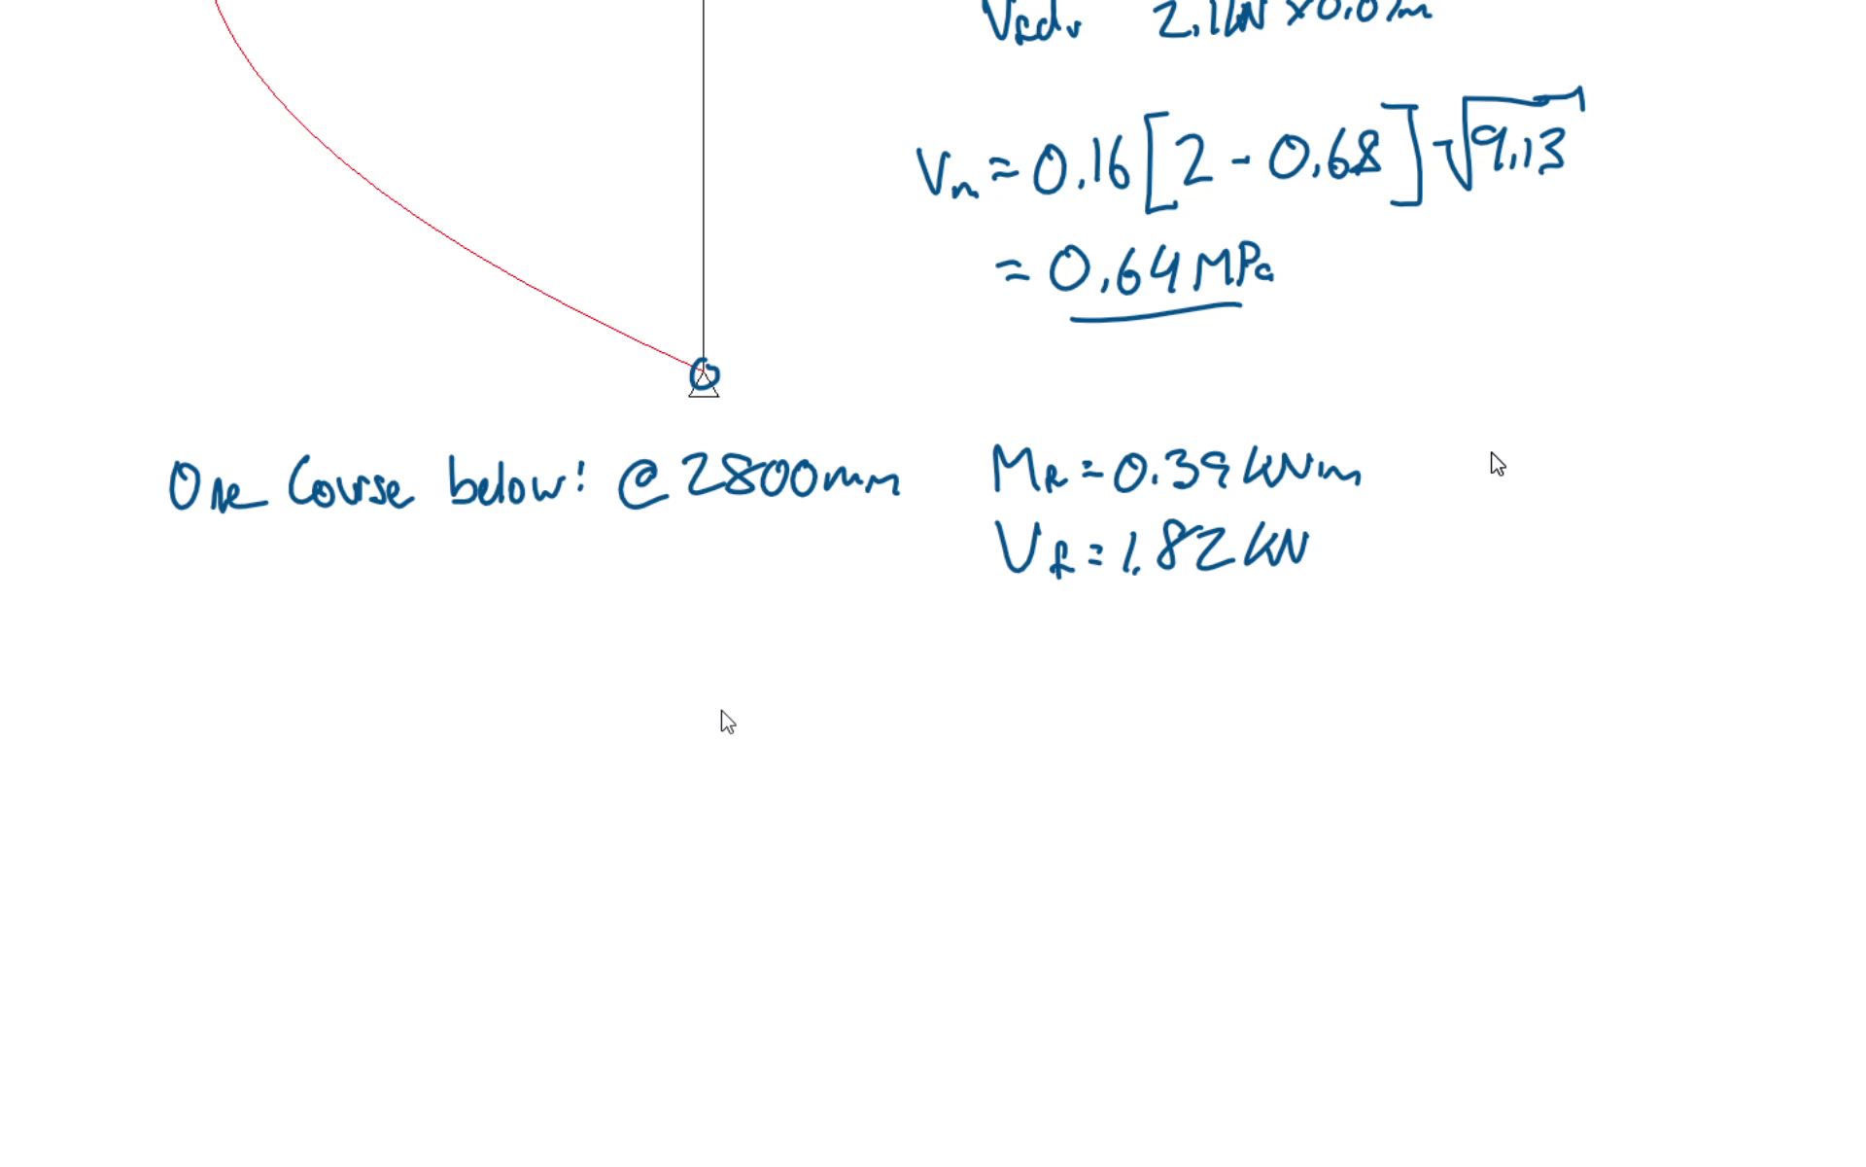
{"action": "mouse_move", "coordinate": [1468, 473]}
{"action": "left_mouse_down"}
{"action": "mouse_move", "coordinate": [1545, 482]}
{"action": "mouse_move", "coordinate": [1497, 520]}
{"action": "mouse_move", "coordinate": [1538, 552]}
{"action": "mouse_move", "coordinate": [1562, 556]}
{"action": "mouse_move", "coordinate": [1603, 501]}
{"action": "left_mouse_up"}
{"action": "left_click_drag", "start_coordinate": [1588, 514], "coordinate": [1603, 513]}
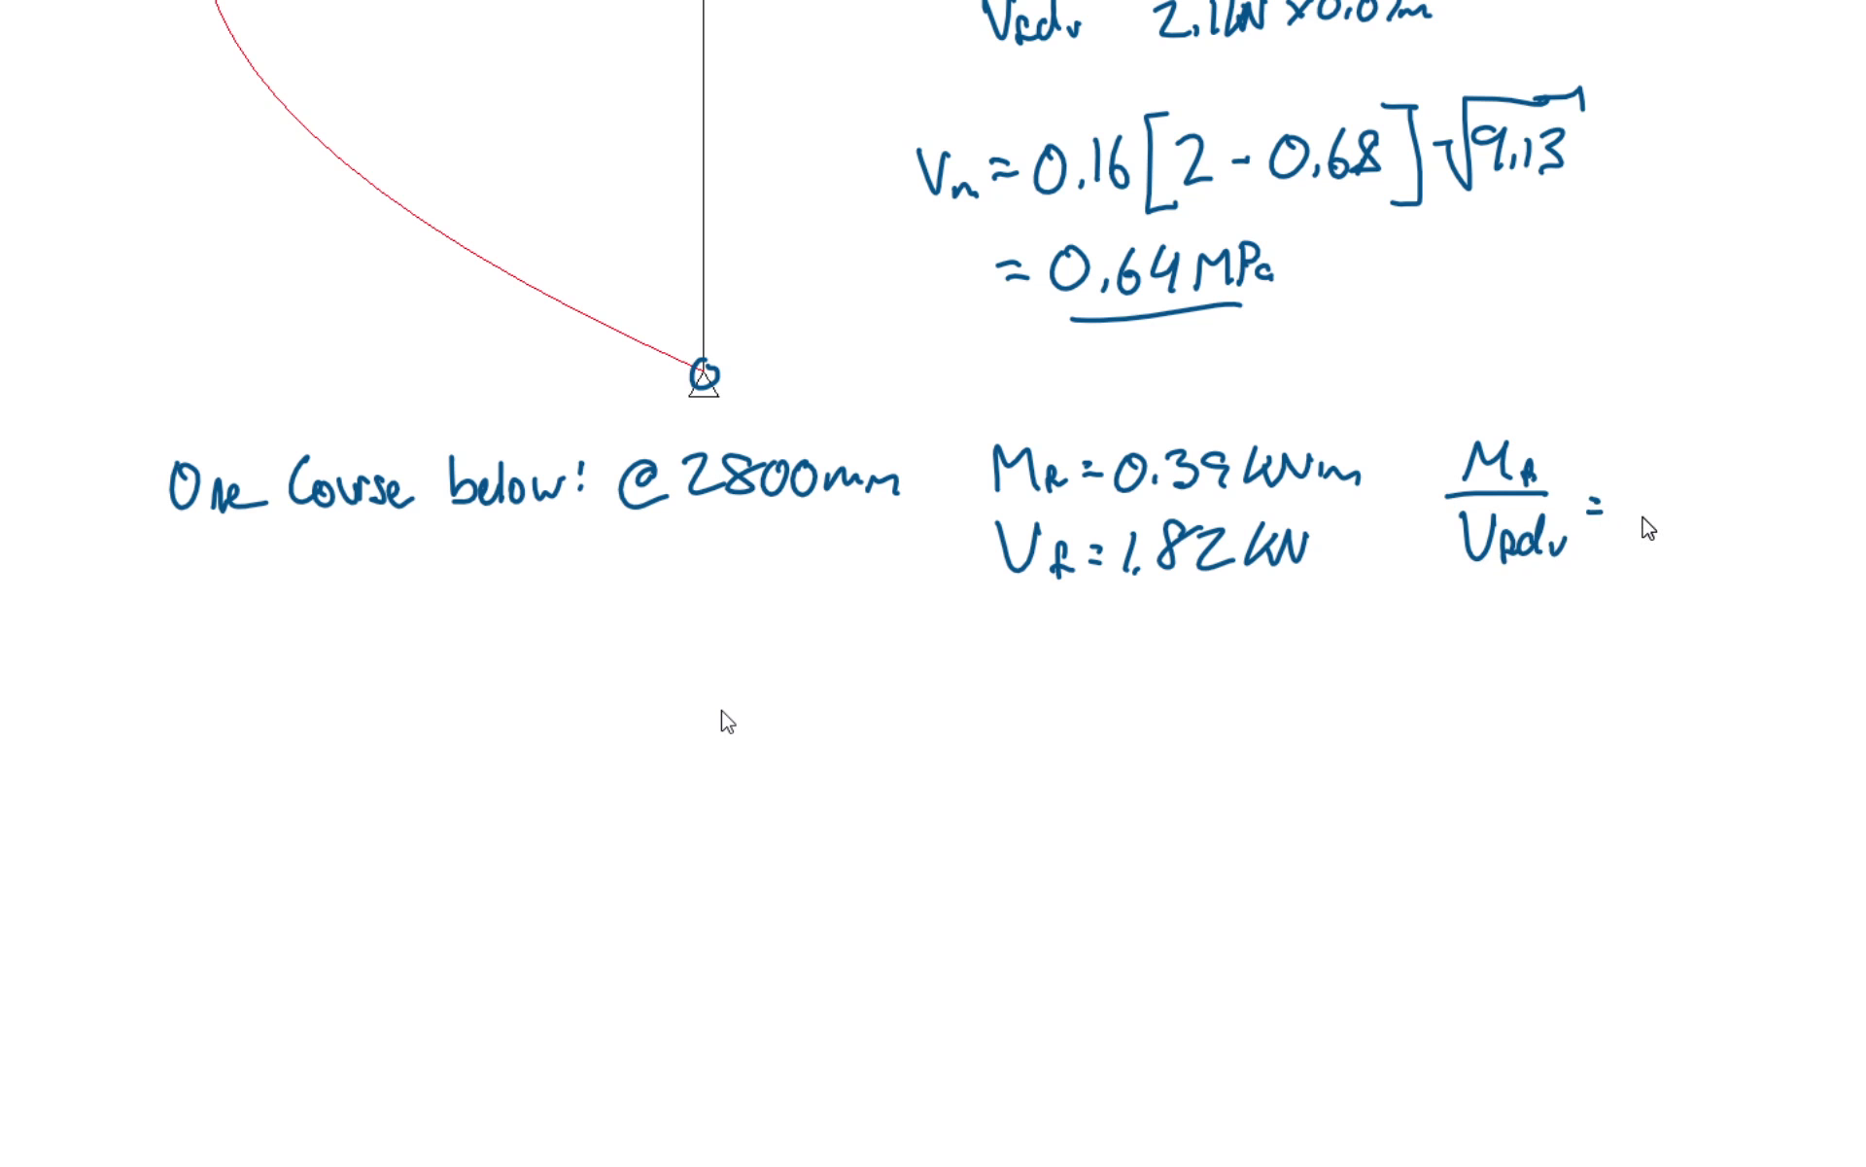
{"action": "left_click_drag", "start_coordinate": [1629, 493], "coordinate": [1644, 505]}
{"action": "left_click", "coordinate": [1670, 533]}
{"action": "mouse_move", "coordinate": [1703, 496]}
{"action": "left_mouse_down"}
{"action": "mouse_move", "coordinate": [1691, 533]}
{"action": "mouse_move", "coordinate": [1705, 498]}
{"action": "left_mouse_up"}
{"action": "mouse_move", "coordinate": [1738, 489]}
{"action": "left_mouse_down"}
{"action": "mouse_move", "coordinate": [1725, 513]}
{"action": "mouse_move", "coordinate": [1782, 549]}
{"action": "left_mouse_up"}
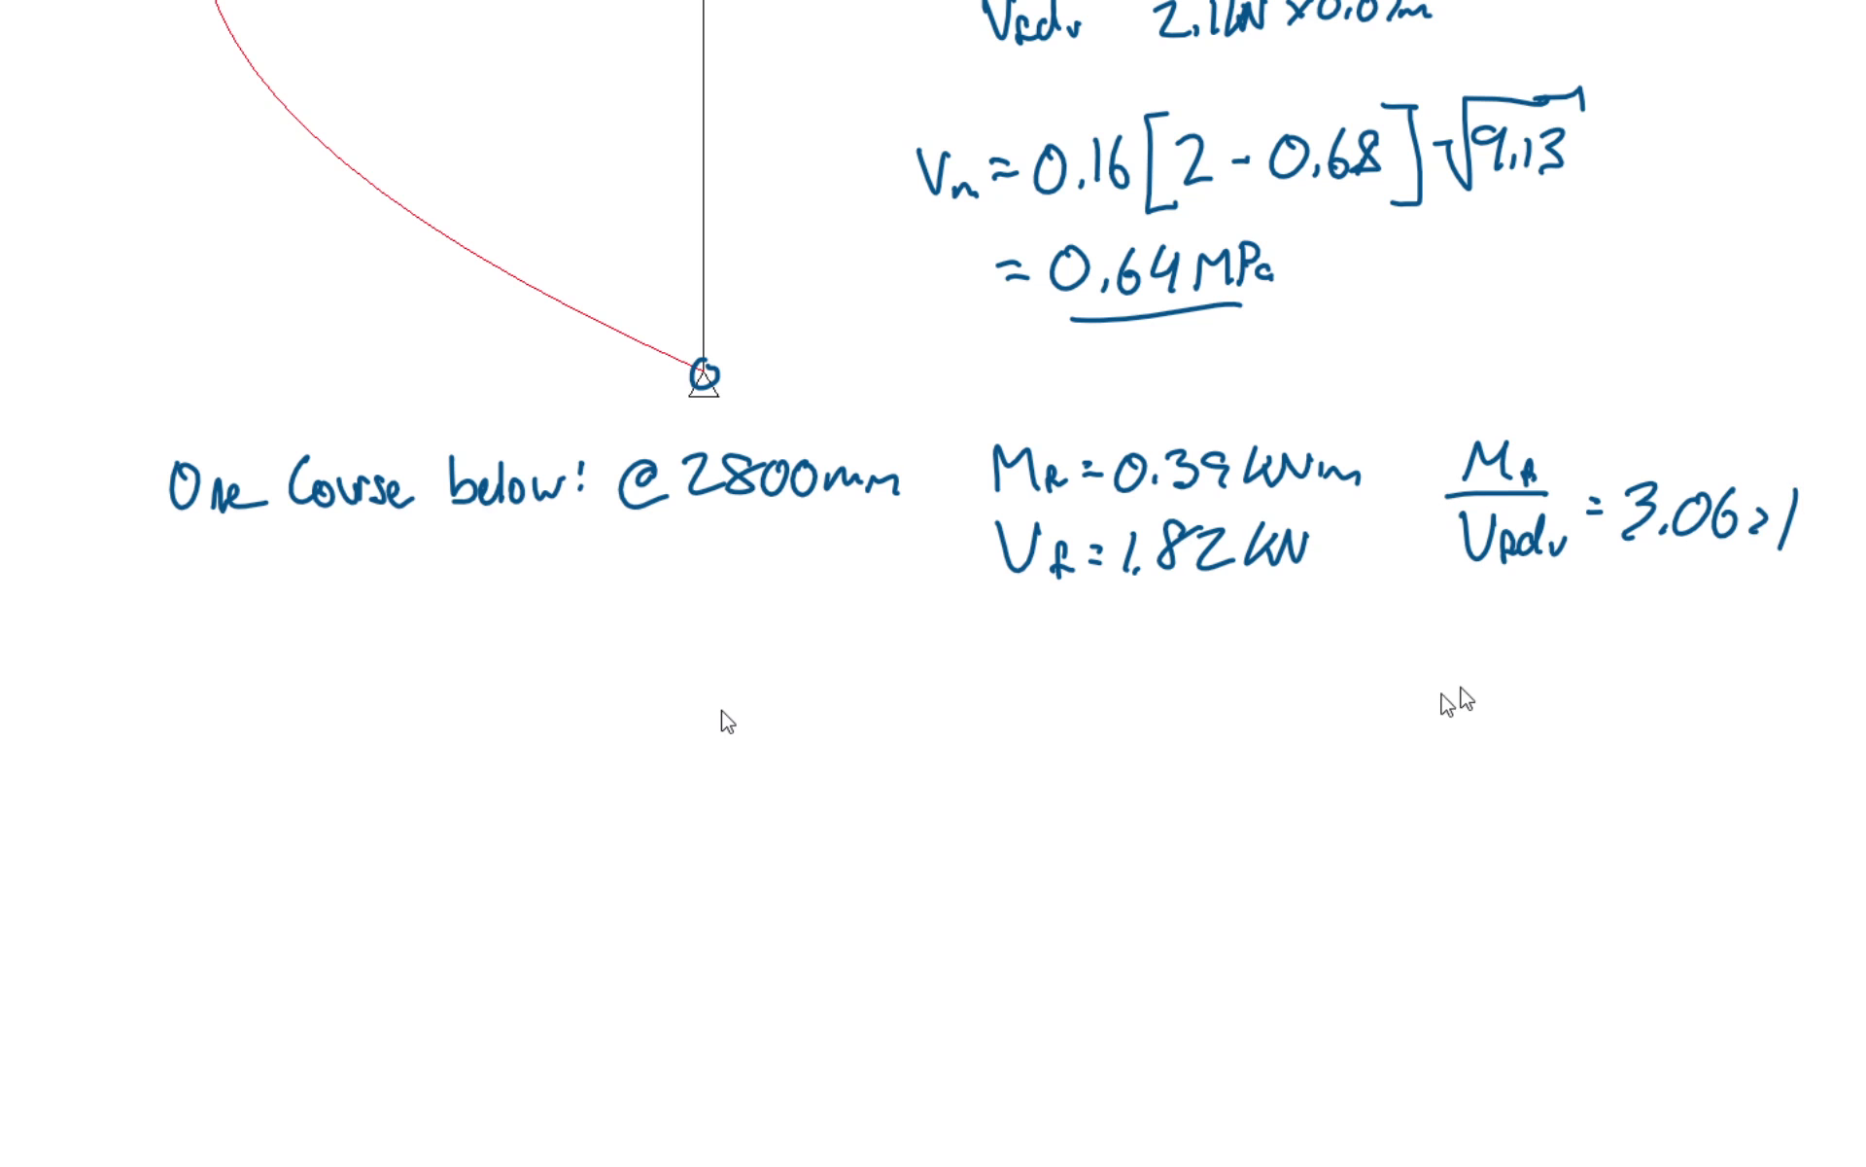
- Write vm = 0.16[2 − 1]√9.13 = 0.48 MPa for the lower course and underline the result
{"action": "left_click_drag", "start_coordinate": [993, 657], "coordinate": [1051, 696]}
{"action": "left_click_drag", "start_coordinate": [1064, 669], "coordinate": [1089, 686]}
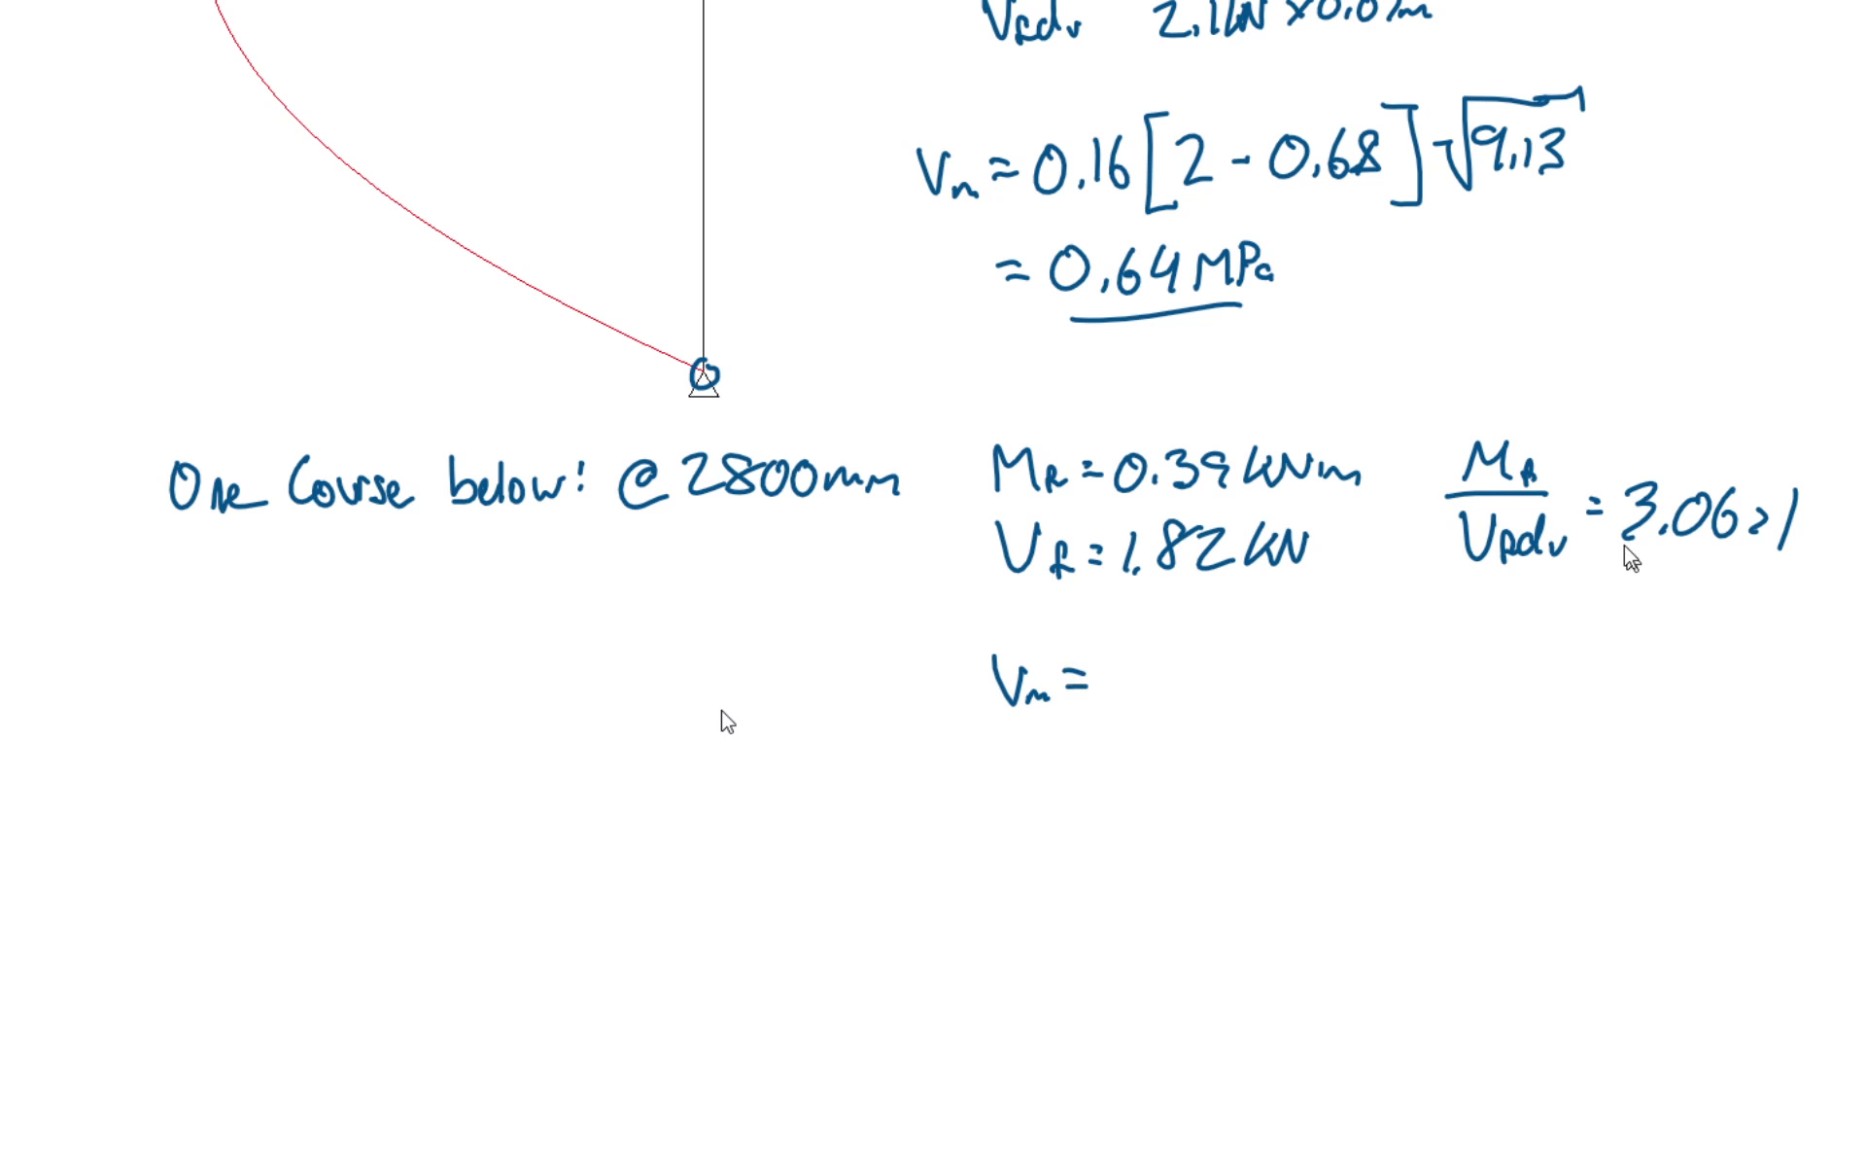
{"action": "mouse_move", "coordinate": [1129, 665]}
{"action": "left_mouse_down"}
{"action": "mouse_move", "coordinate": [1112, 682]}
{"action": "mouse_move", "coordinate": [1130, 667]}
{"action": "mouse_move", "coordinate": [1176, 702]}
{"action": "mouse_move", "coordinate": [1215, 643]}
{"action": "mouse_move", "coordinate": [1234, 707]}
{"action": "mouse_move", "coordinate": [1301, 682]}
{"action": "mouse_move", "coordinate": [1361, 708]}
{"action": "mouse_move", "coordinate": [1408, 650]}
{"action": "mouse_move", "coordinate": [1466, 639]}
{"action": "mouse_move", "coordinate": [1421, 696]}
{"action": "mouse_move", "coordinate": [1466, 691]}
{"action": "left_mouse_up"}
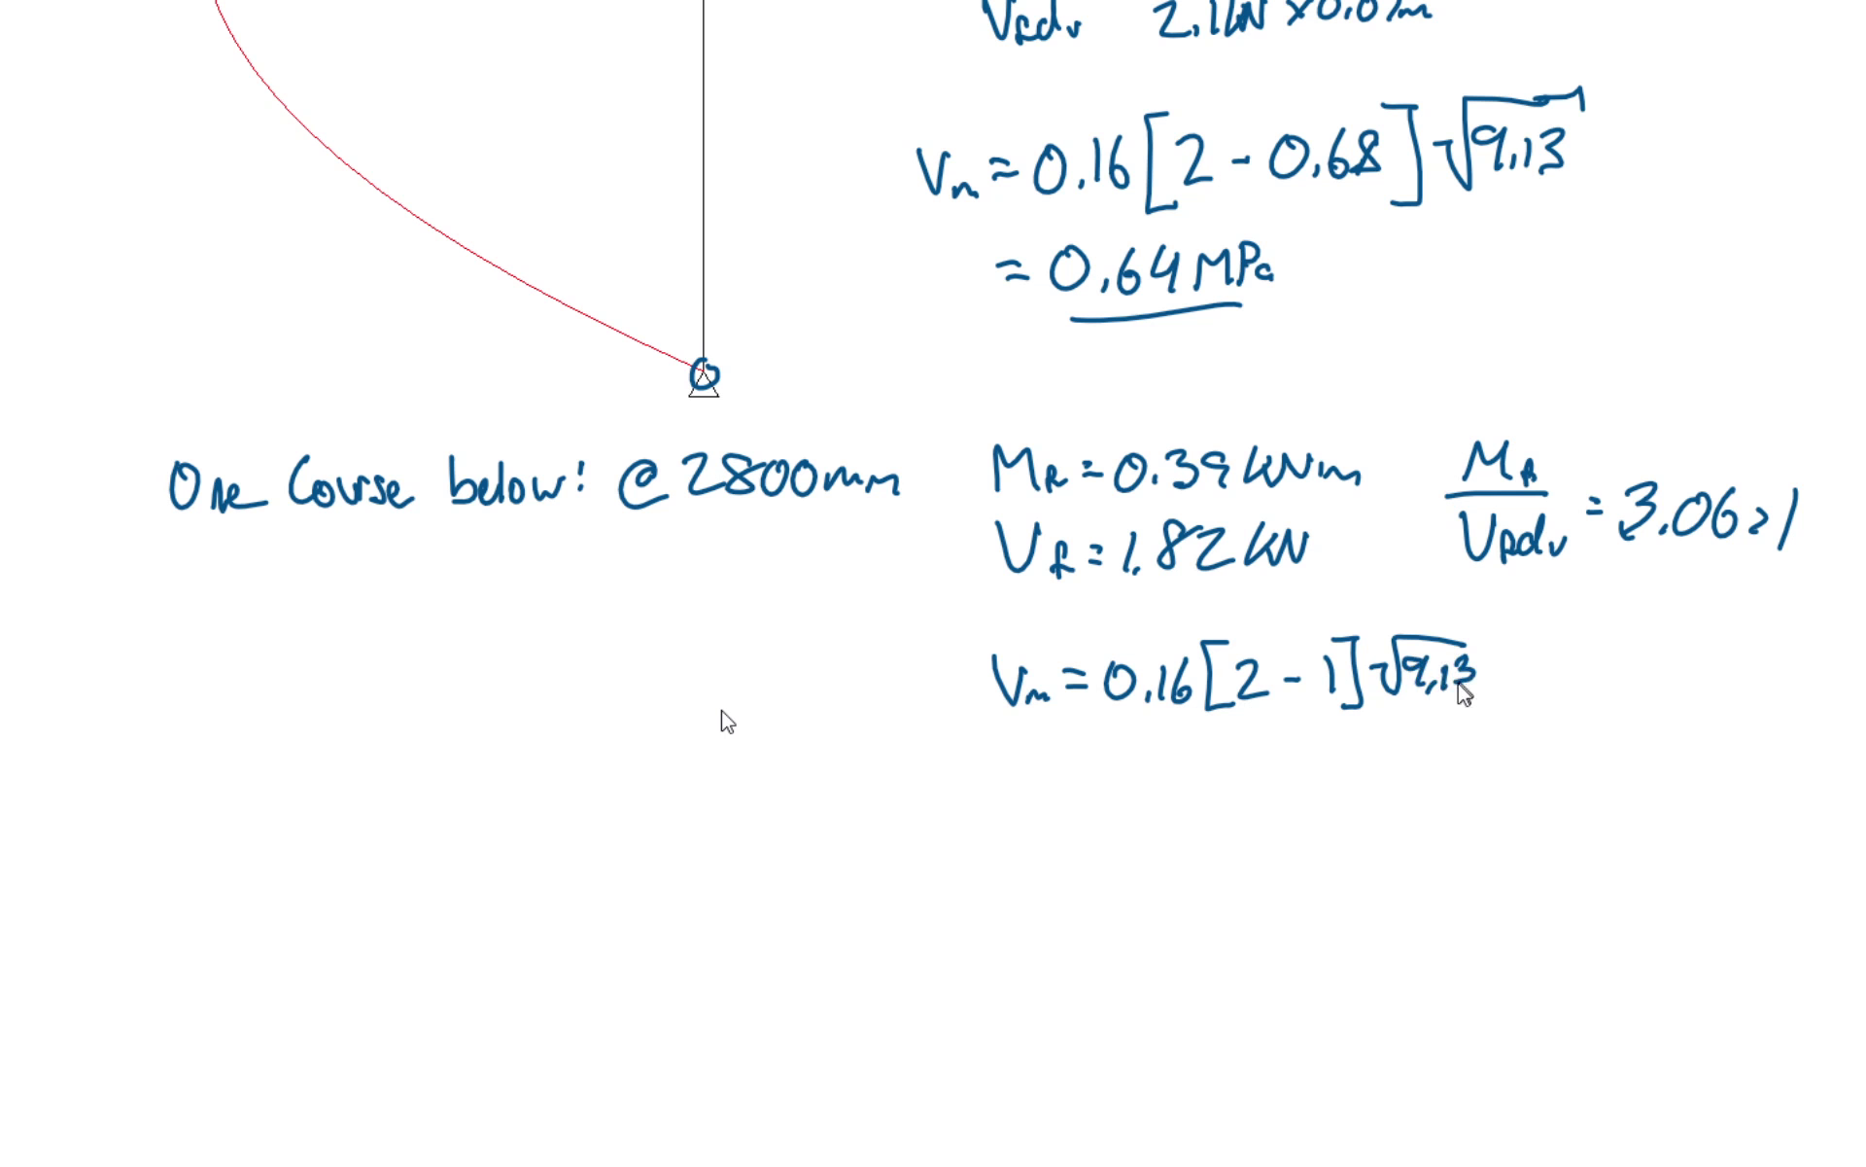
{"action": "left_click_drag", "start_coordinate": [1068, 752], "coordinate": [1093, 752]}
{"action": "mouse_move", "coordinate": [1069, 761]}
{"action": "left_mouse_down"}
{"action": "mouse_move", "coordinate": [1138, 745]}
{"action": "mouse_move", "coordinate": [1208, 786]}
{"action": "mouse_move", "coordinate": [1232, 736]}
{"action": "mouse_move", "coordinate": [1344, 774]}
{"action": "left_mouse_up"}
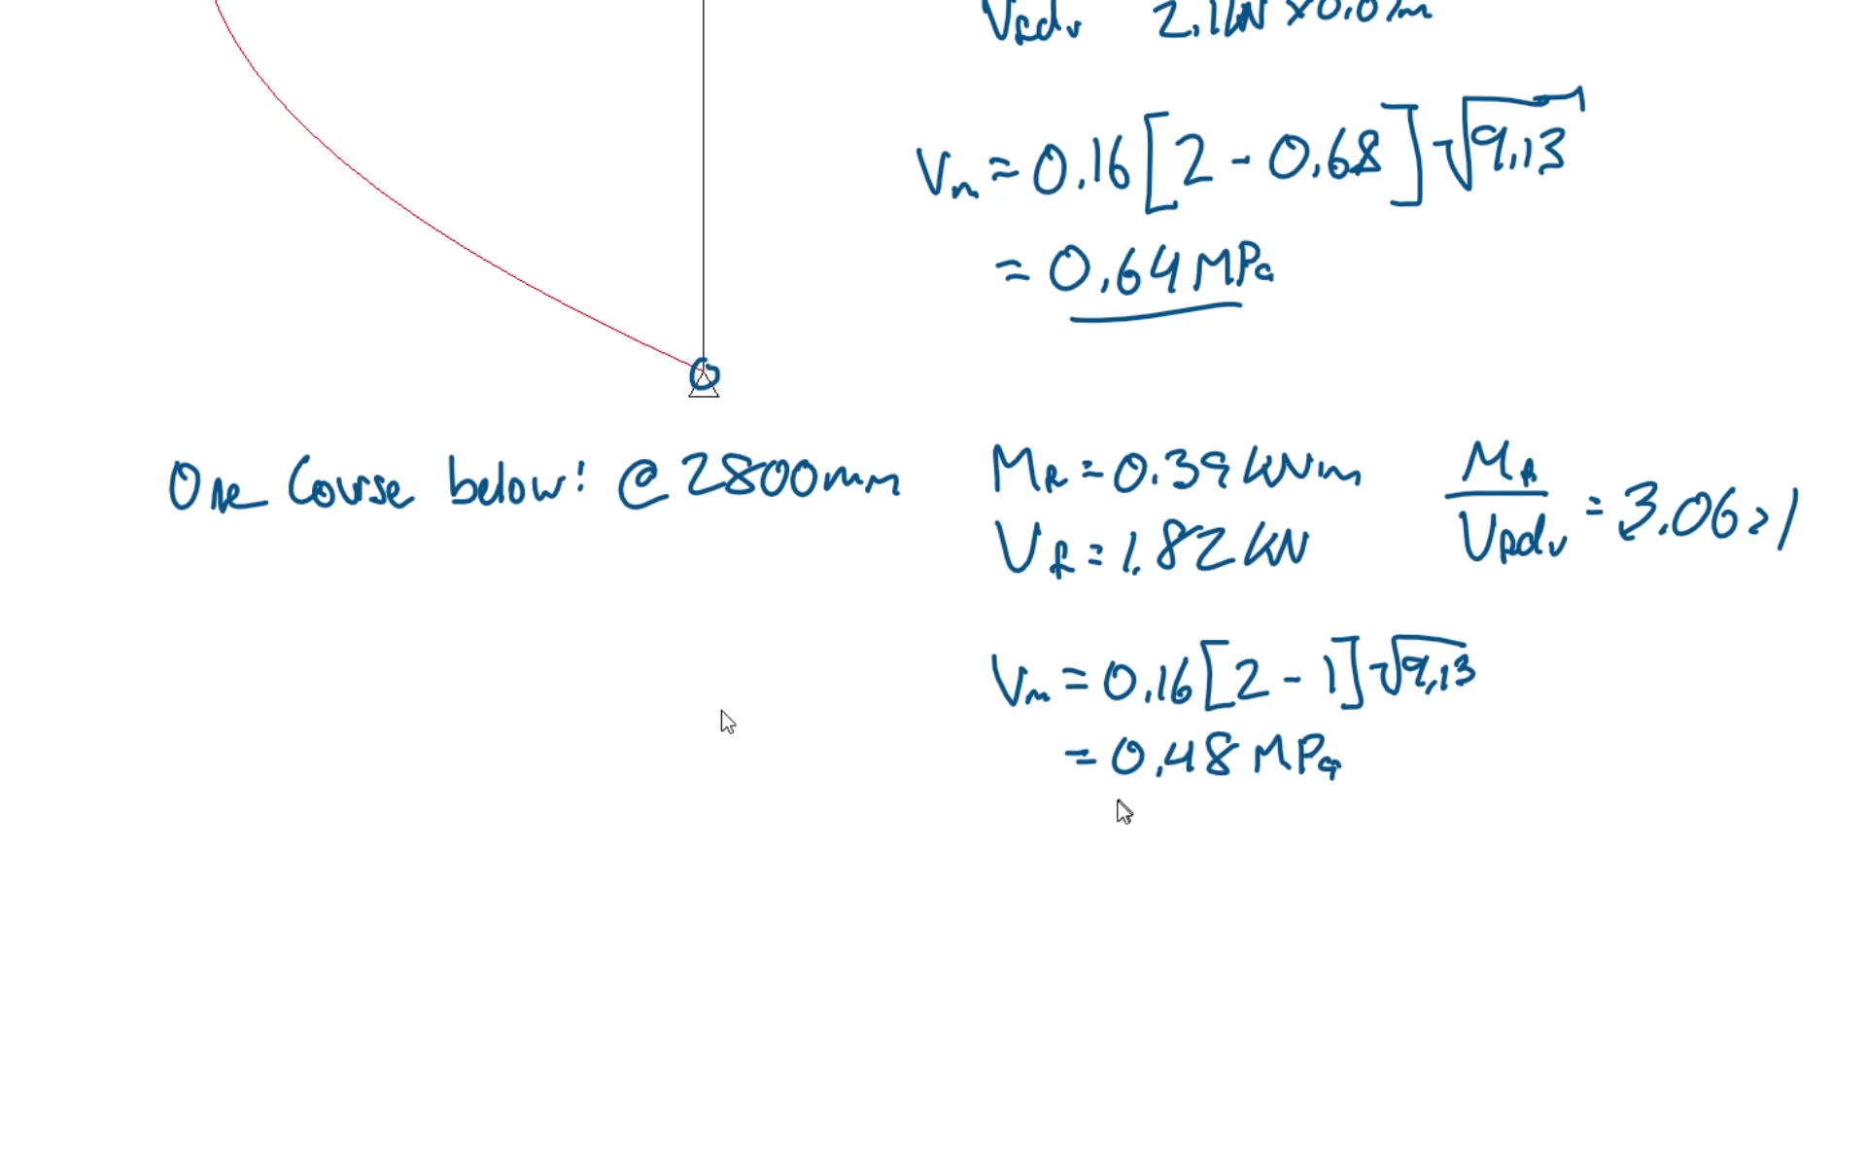
{"action": "left_click_drag", "start_coordinate": [1114, 800], "coordinate": [1235, 797]}
- Switch back to Masonry Analysis Structural Systems and review the simplified shear results and the vm row of the detailed shear results
{"action": "key", "text": "alt+Tab"}
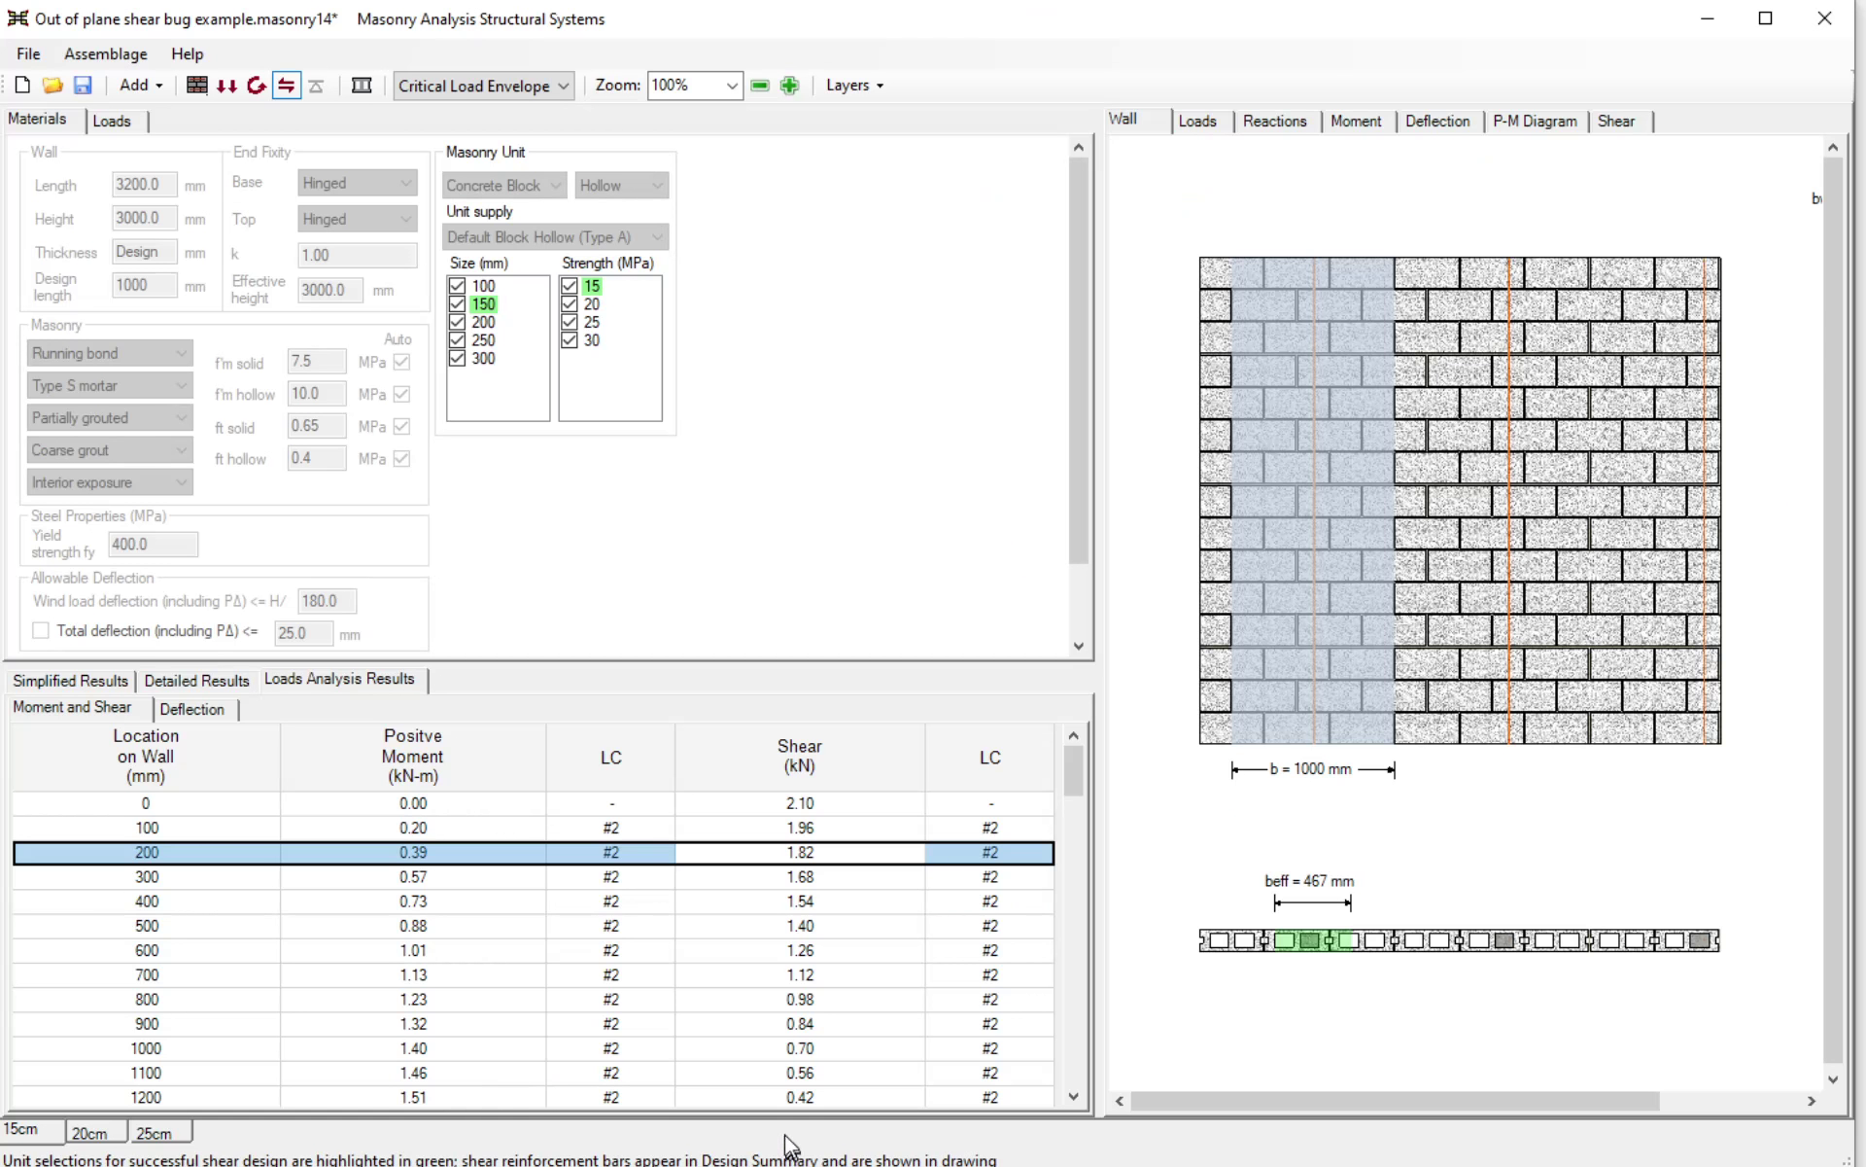
{"action": "left_click", "coordinate": [68, 679]}
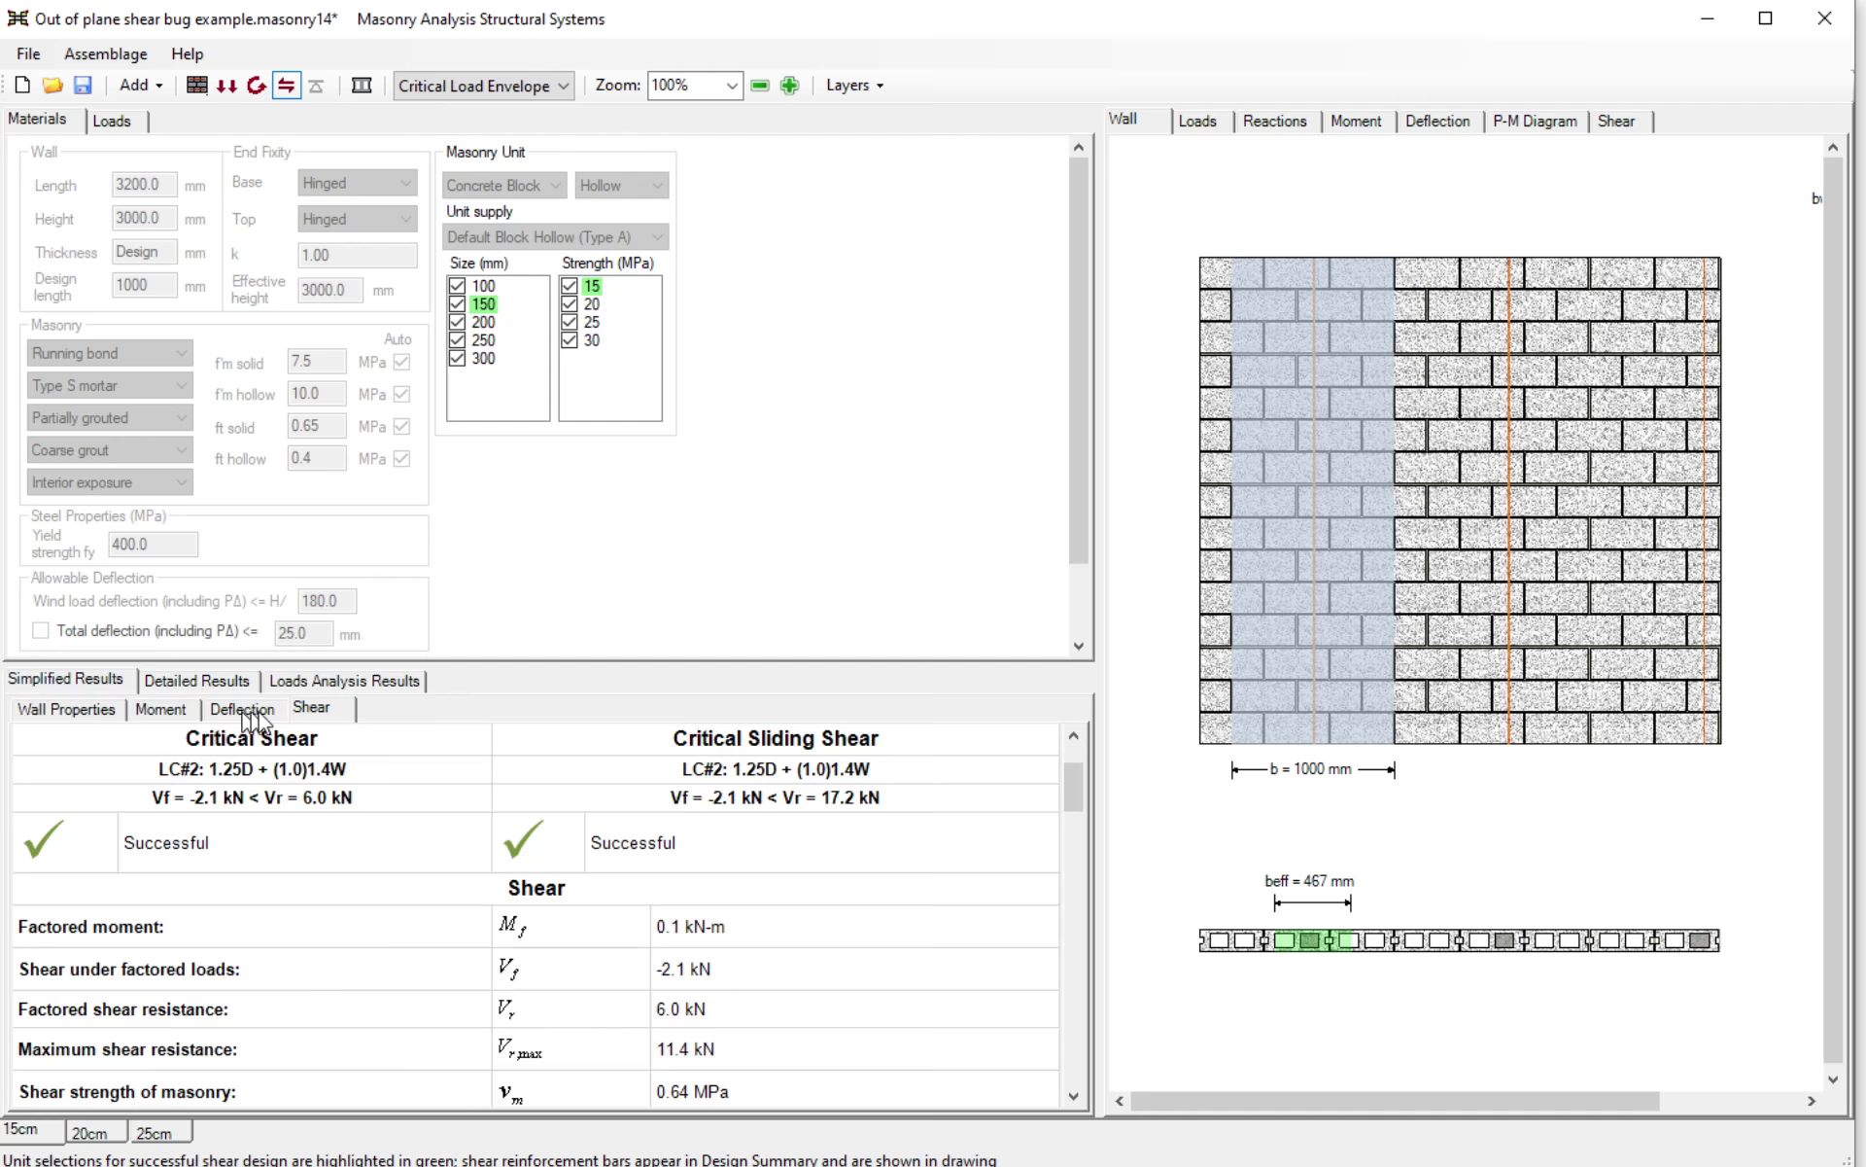
{"action": "left_click", "coordinate": [240, 682]}
{"action": "left_click", "coordinate": [399, 916]}
{"action": "left_click", "coordinate": [440, 1035]}
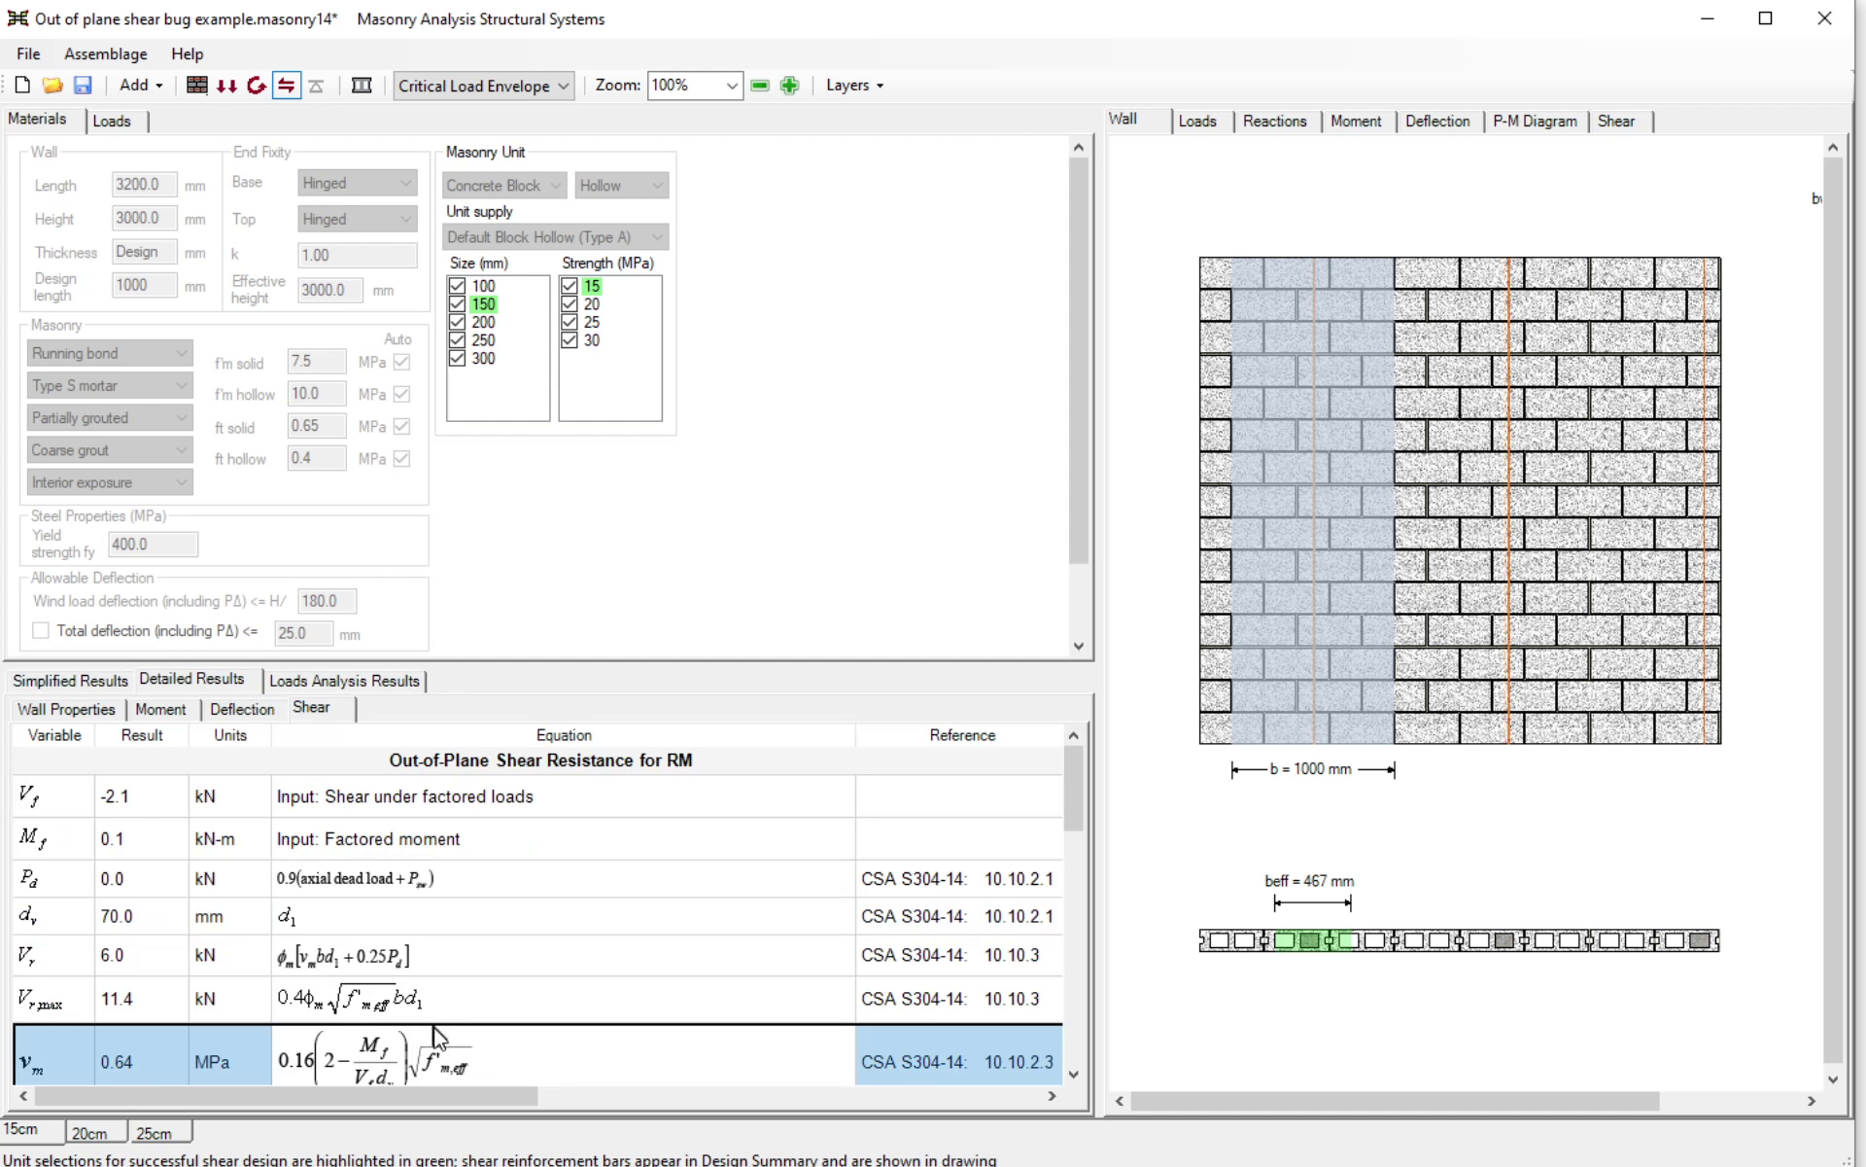
- Examine the vm and Vr rows, with their results and equations, in the detailed out-of-plane shear results
{"action": "scroll", "coordinate": [455, 1084], "scroll_direction": "down", "scroll_amount": 1}
{"action": "left_click", "coordinate": [185, 965]}
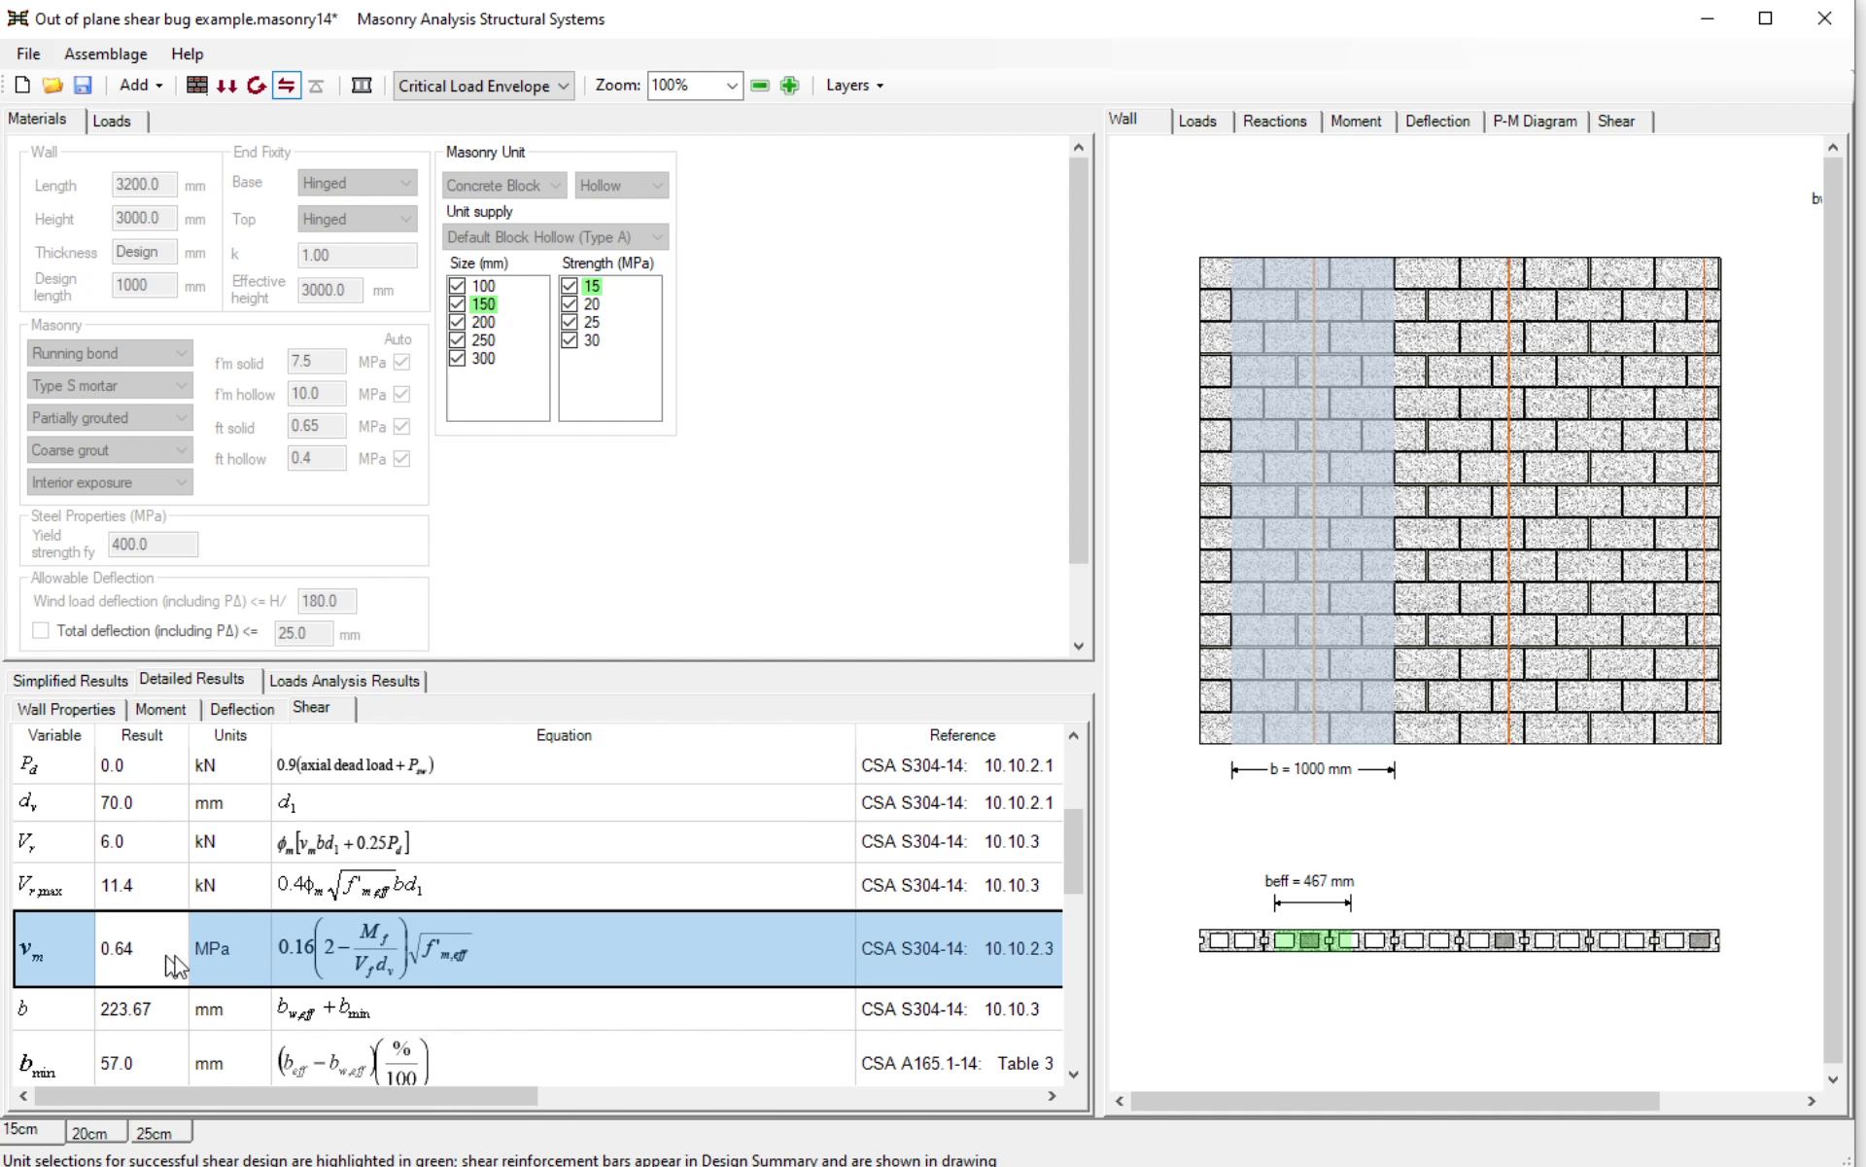
{"action": "left_click", "coordinate": [331, 938]}
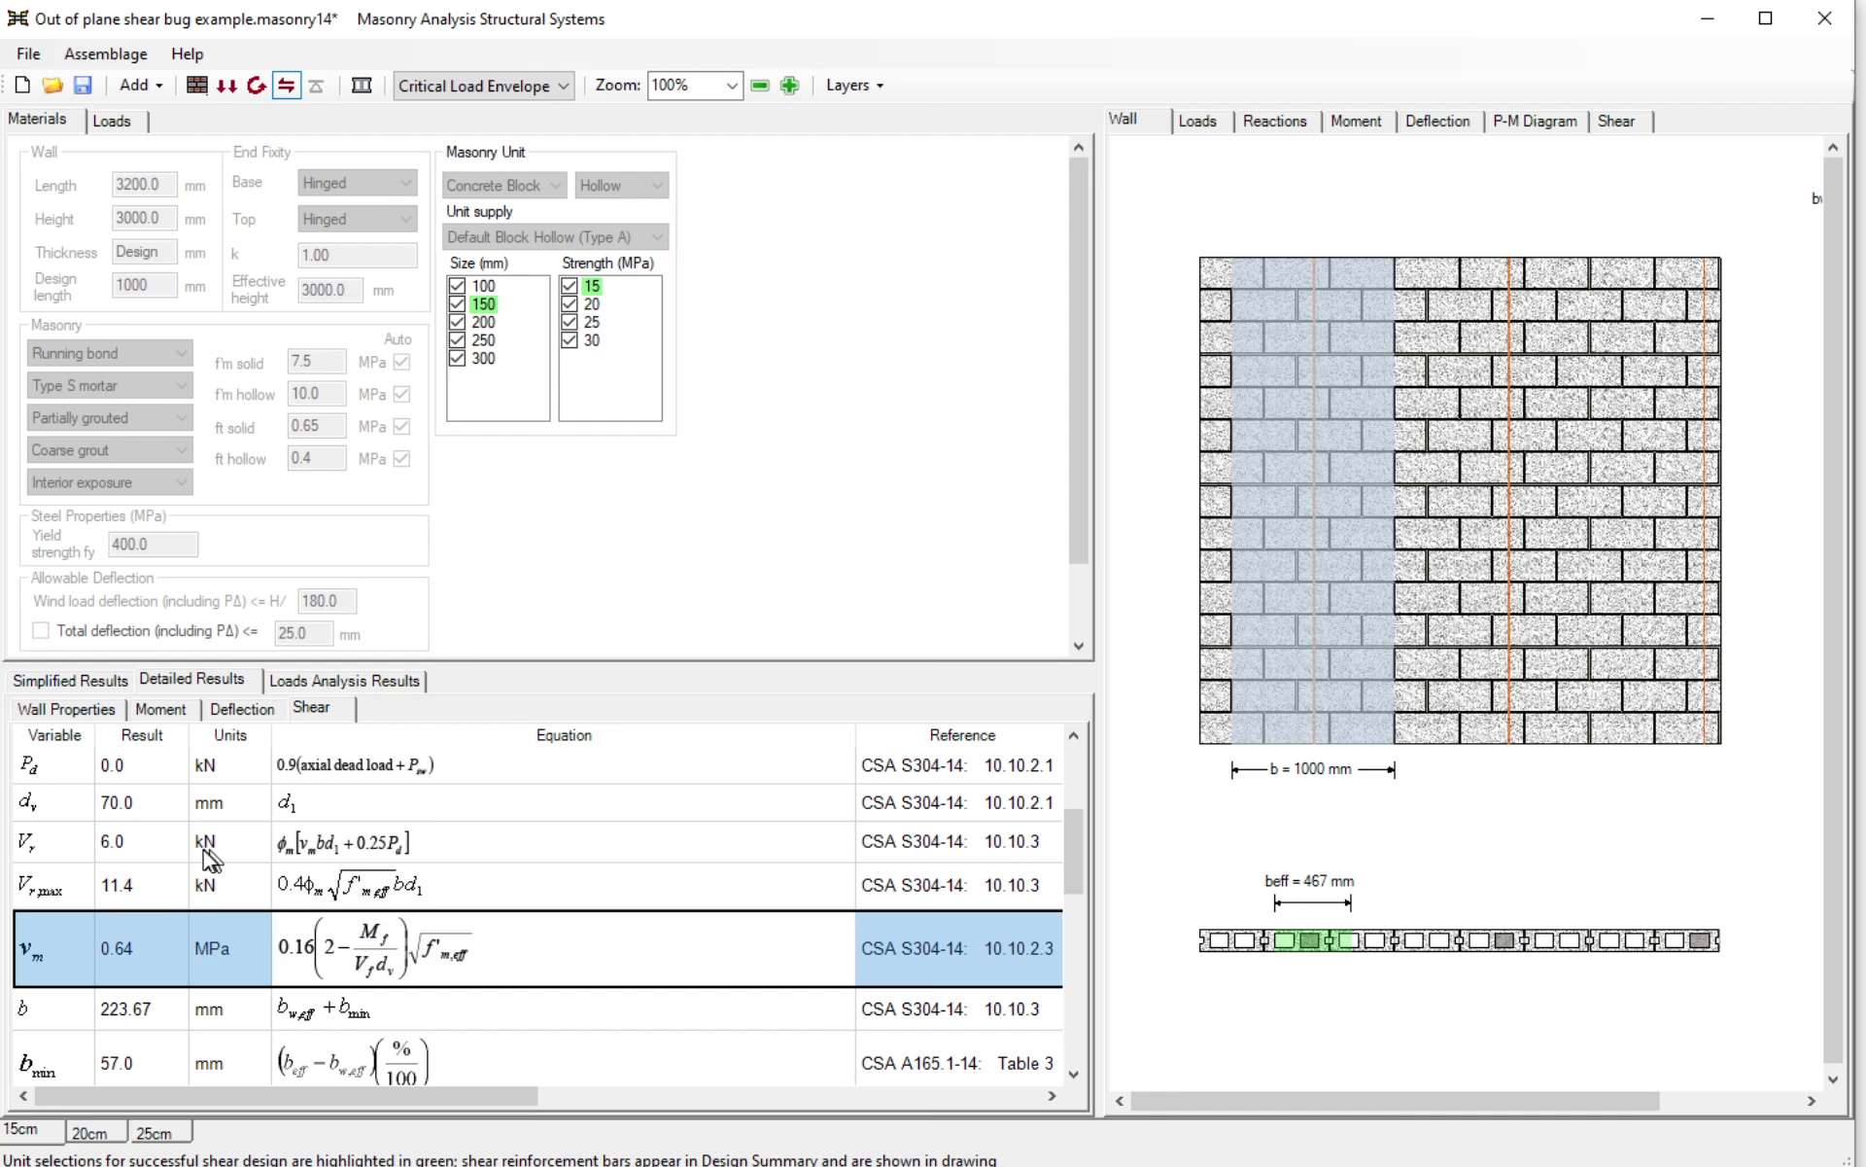
{"action": "left_click", "coordinate": [167, 846]}
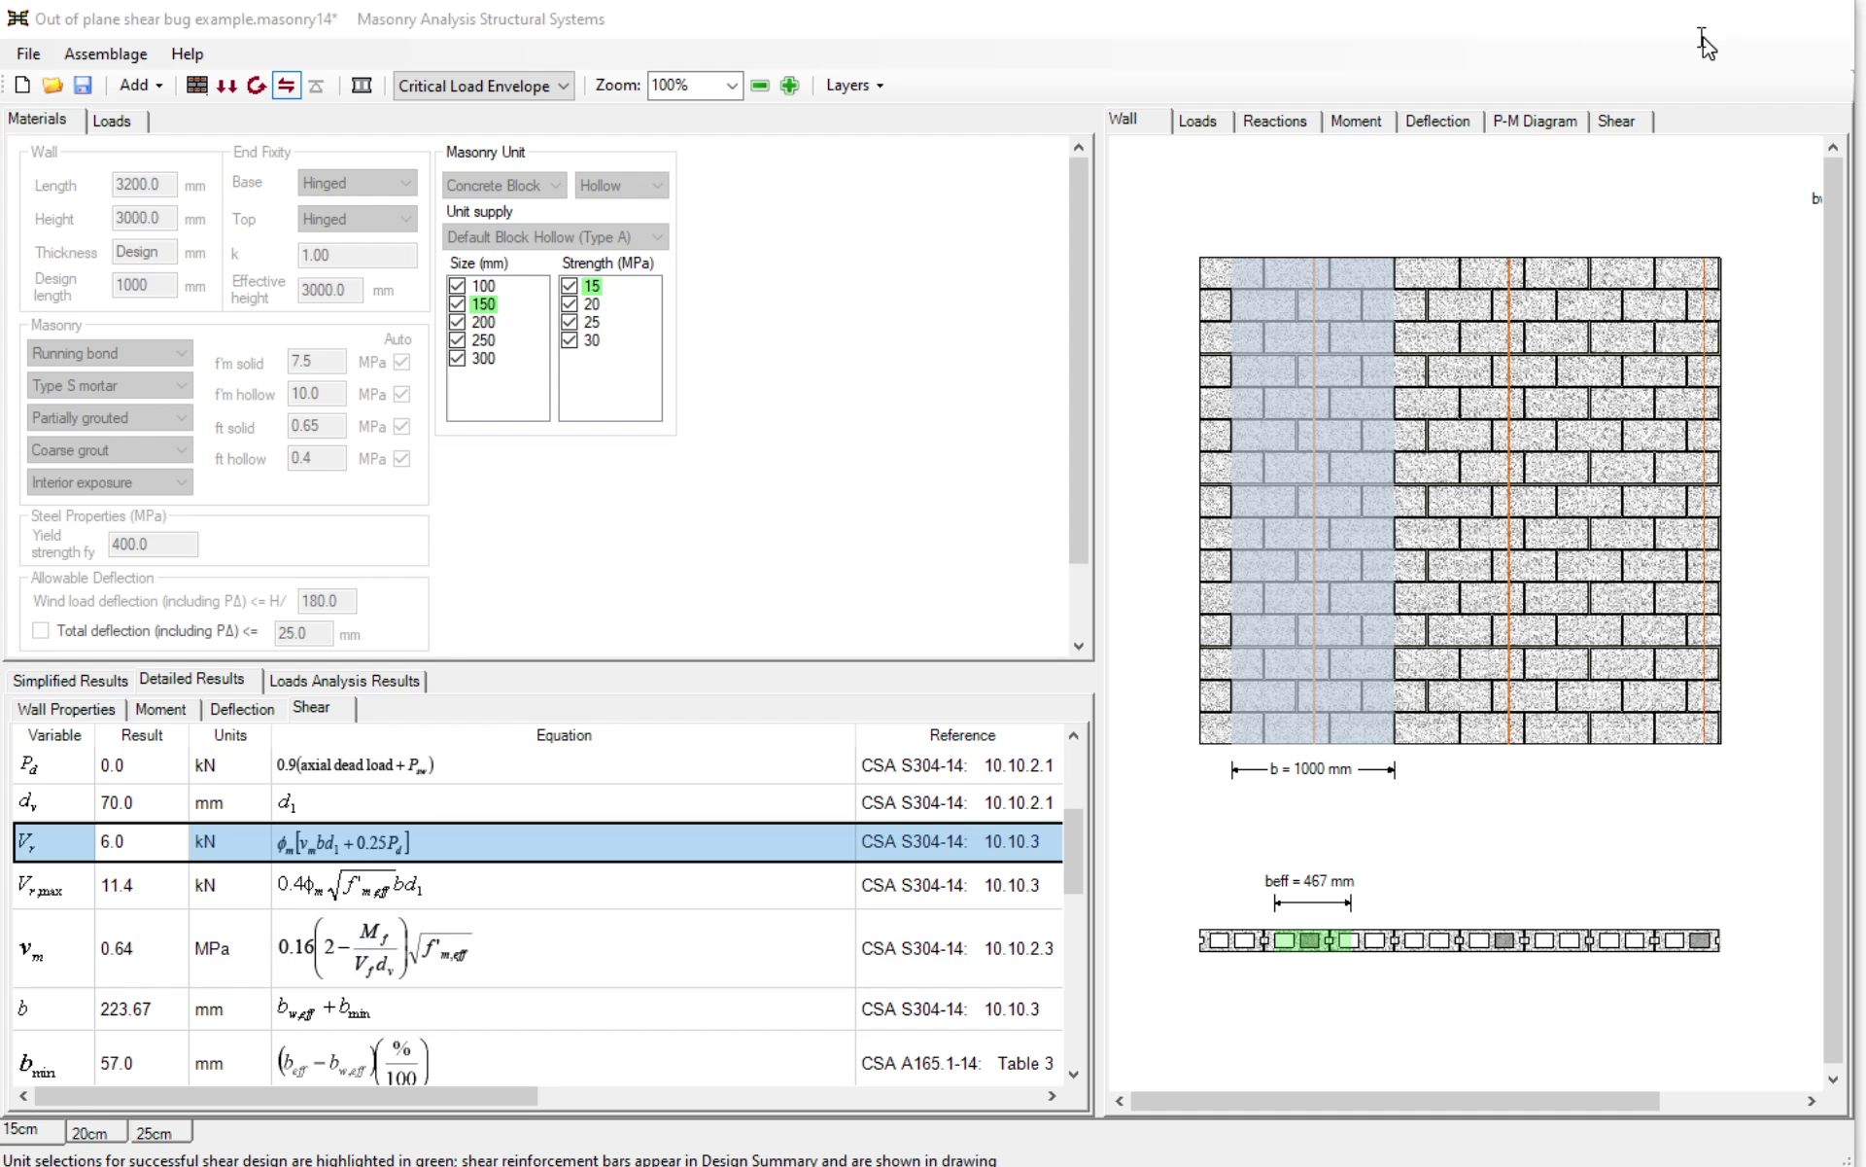
- Switch back to the handwritten calculation notes and write Vr = 4.5 kN under the 0.48 MPa result
{"action": "key", "text": "alt+Tab"}
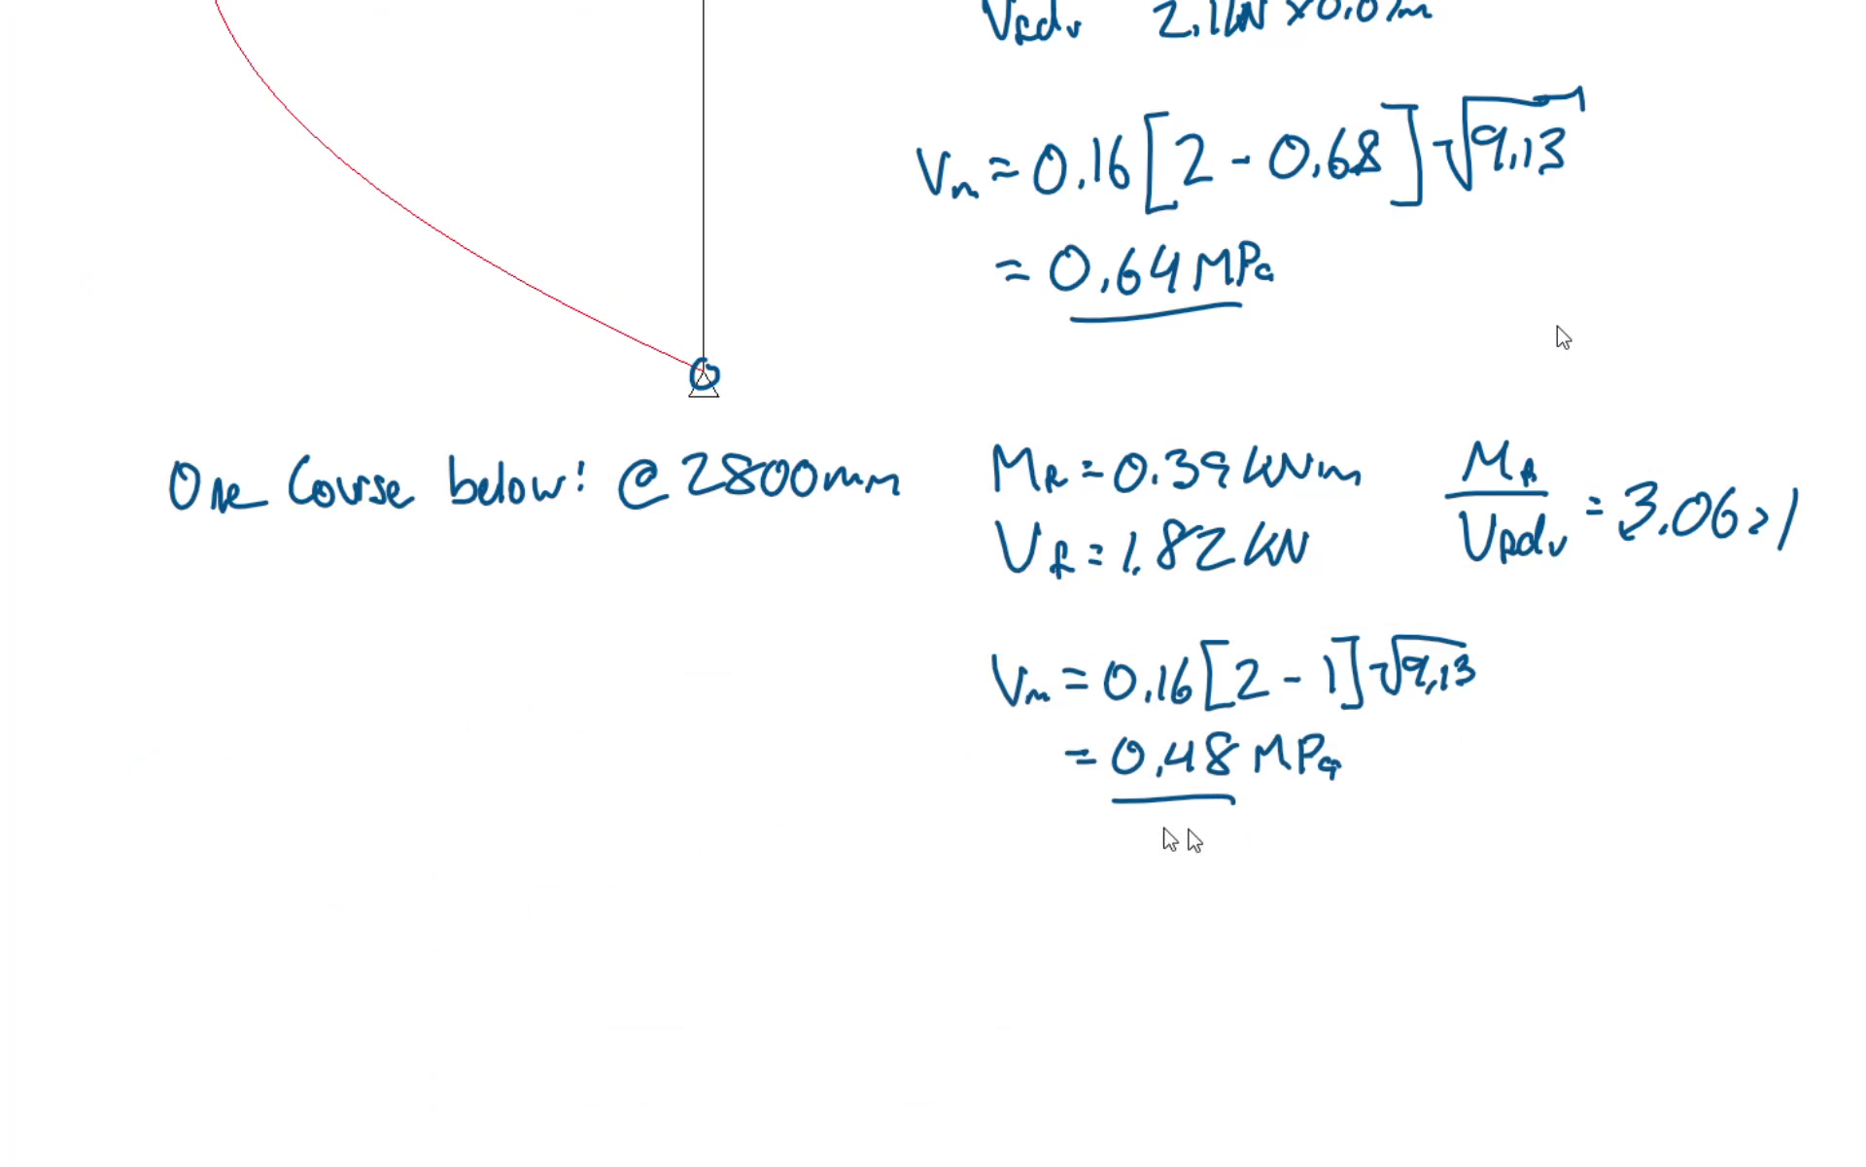
{"action": "mouse_move", "coordinate": [1014, 844]}
{"action": "left_mouse_down"}
{"action": "mouse_move", "coordinate": [1047, 844]}
{"action": "mouse_move", "coordinate": [1066, 875]}
{"action": "left_mouse_up"}
{"action": "mouse_move", "coordinate": [1073, 873]}
{"action": "left_mouse_down"}
{"action": "mouse_move", "coordinate": [1162, 871]}
{"action": "mouse_move", "coordinate": [1187, 895]}
{"action": "mouse_move", "coordinate": [1209, 866]}
{"action": "mouse_move", "coordinate": [1231, 886]}
{"action": "mouse_move", "coordinate": [1239, 846]}
{"action": "left_mouse_up"}
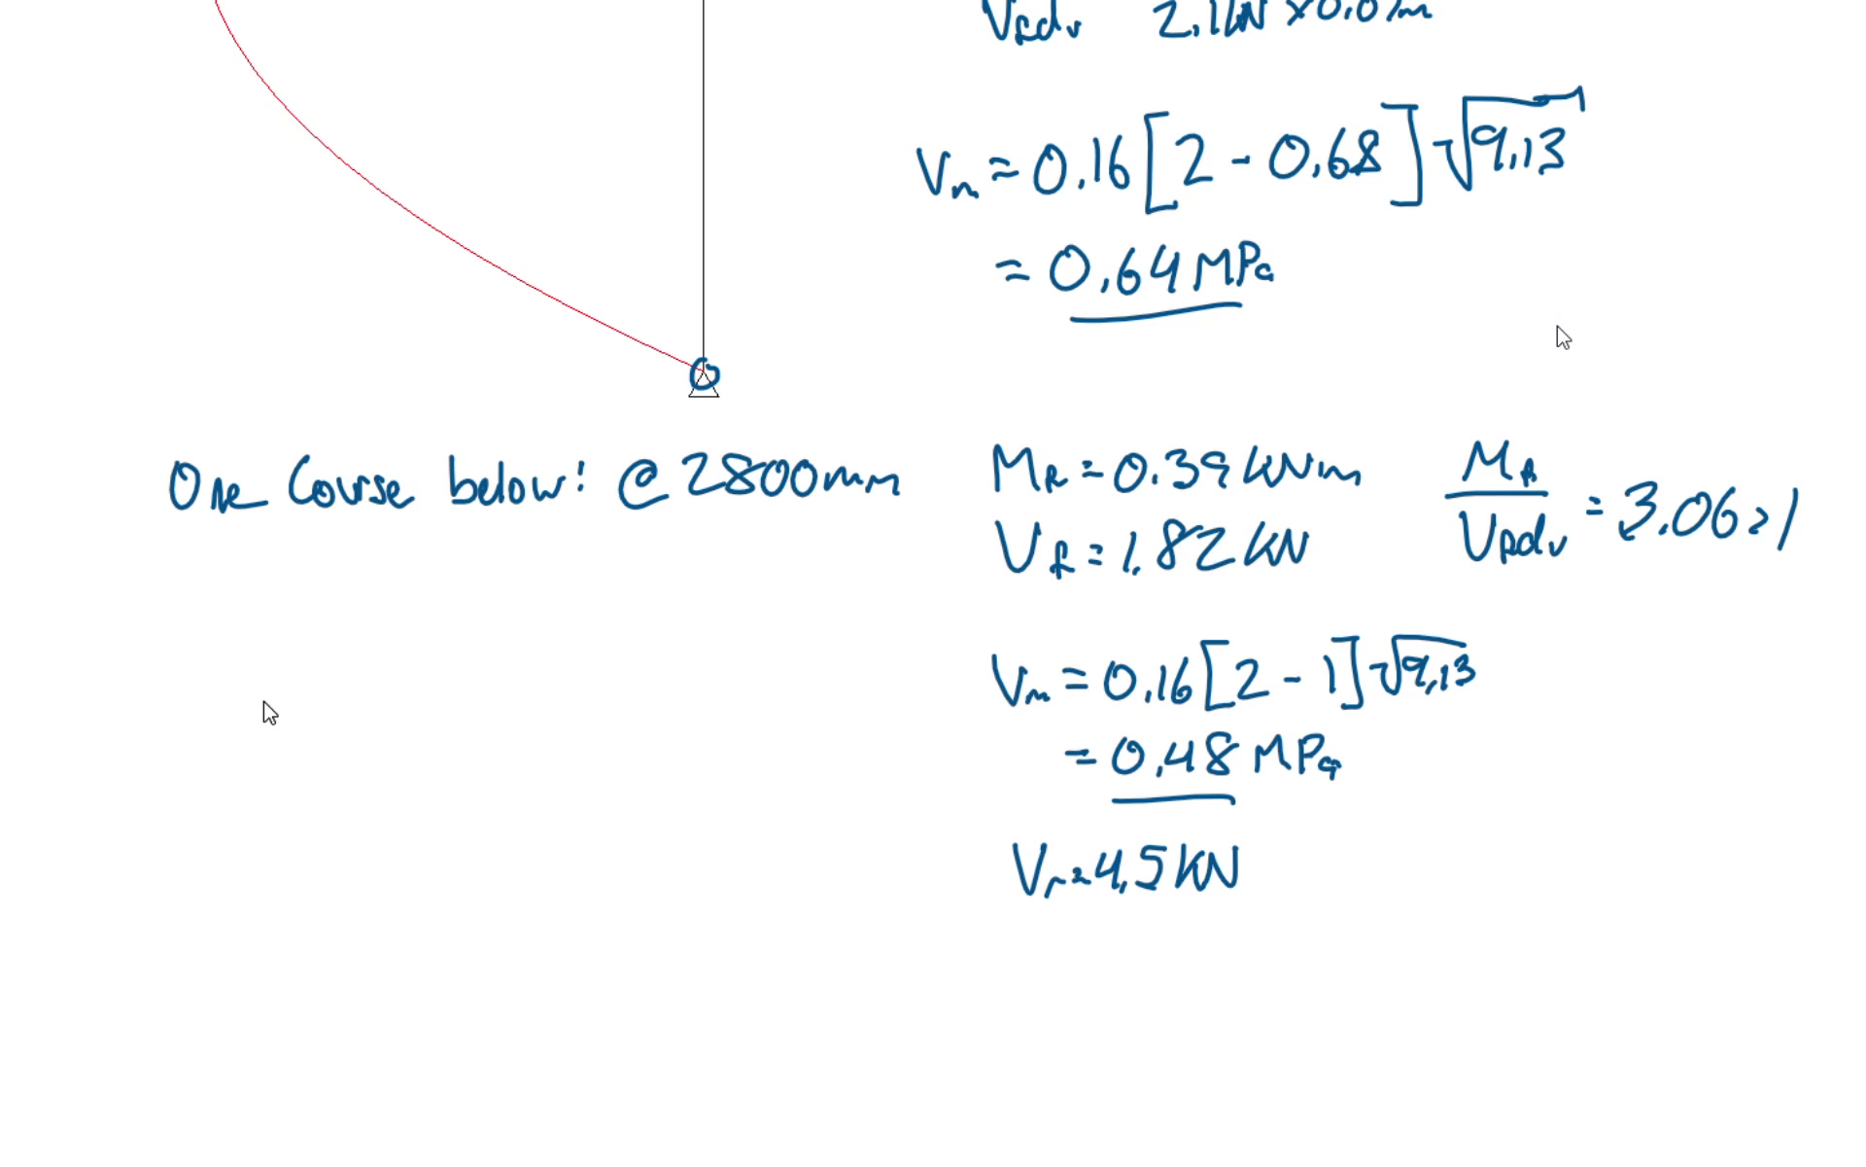
- Start a starred note with Vf in the empty area below the "One course below: @ 2800mm" line
{"action": "left_click_drag", "start_coordinate": [227, 688], "coordinate": [240, 717]}
{"action": "mouse_move", "coordinate": [218, 720]}
{"action": "left_mouse_down"}
{"action": "mouse_move", "coordinate": [250, 693]}
{"action": "mouse_move", "coordinate": [289, 724]}
{"action": "mouse_move", "coordinate": [301, 670]}
{"action": "mouse_move", "coordinate": [328, 722]}
{"action": "left_mouse_up"}
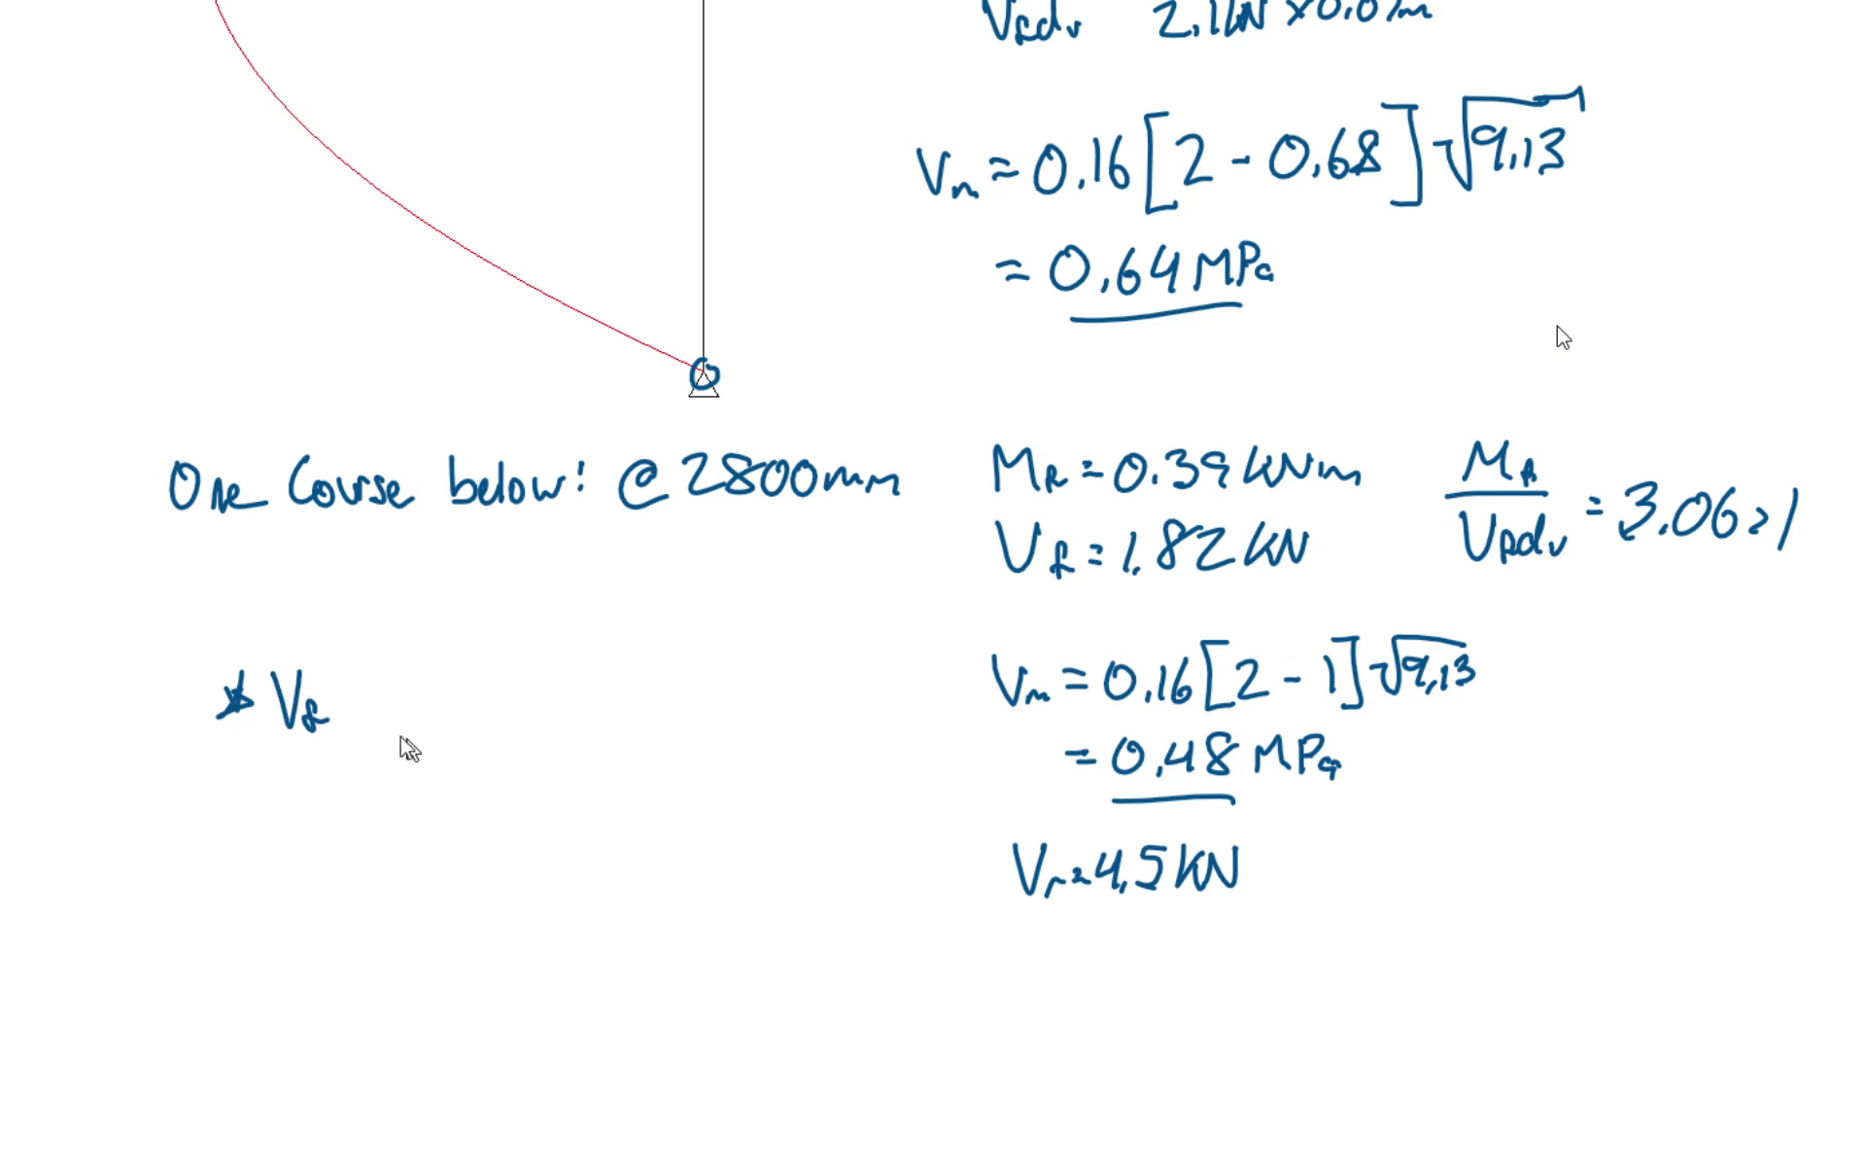